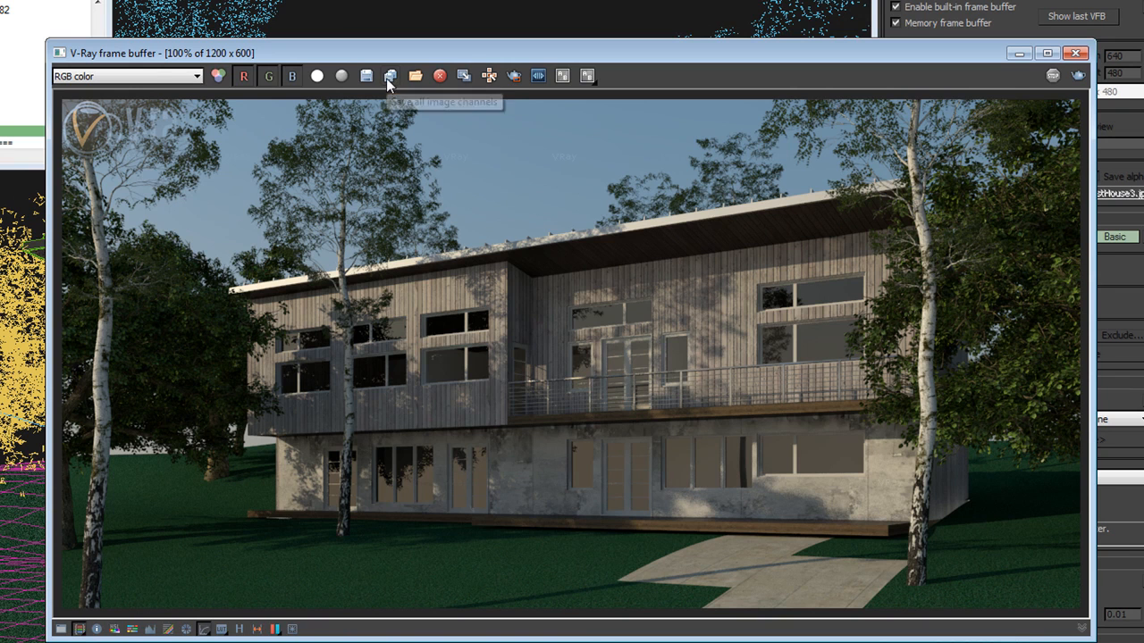
# - Review the rendered image's channels in the frame buffer and look at the dialog for saving all image channels
pyautogui.click(198, 77)
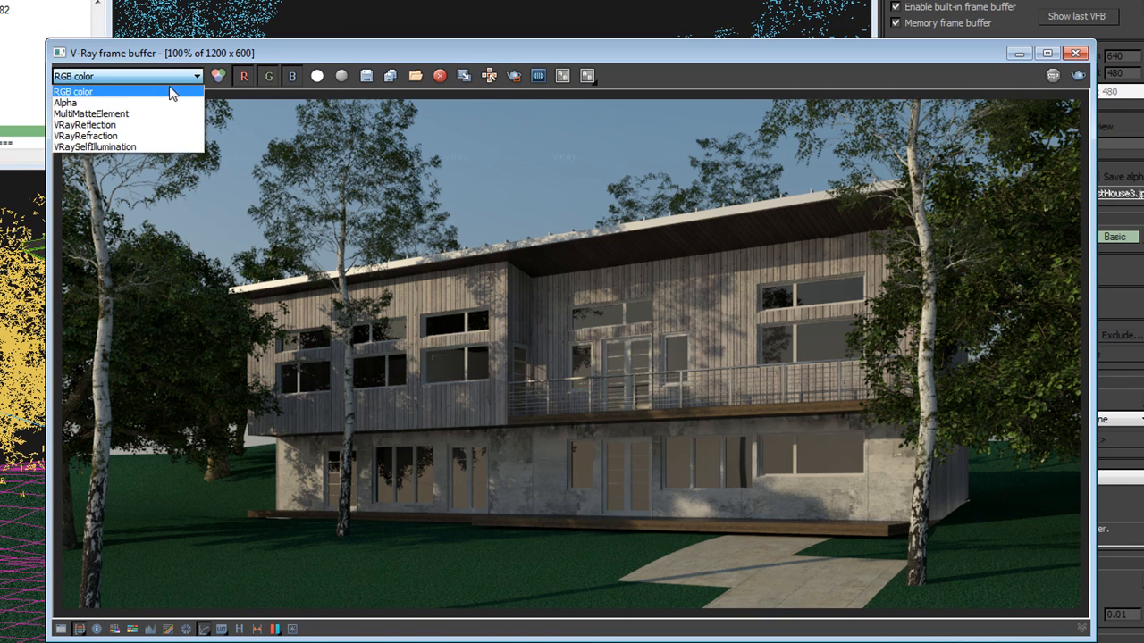
pyautogui.click(169, 86)
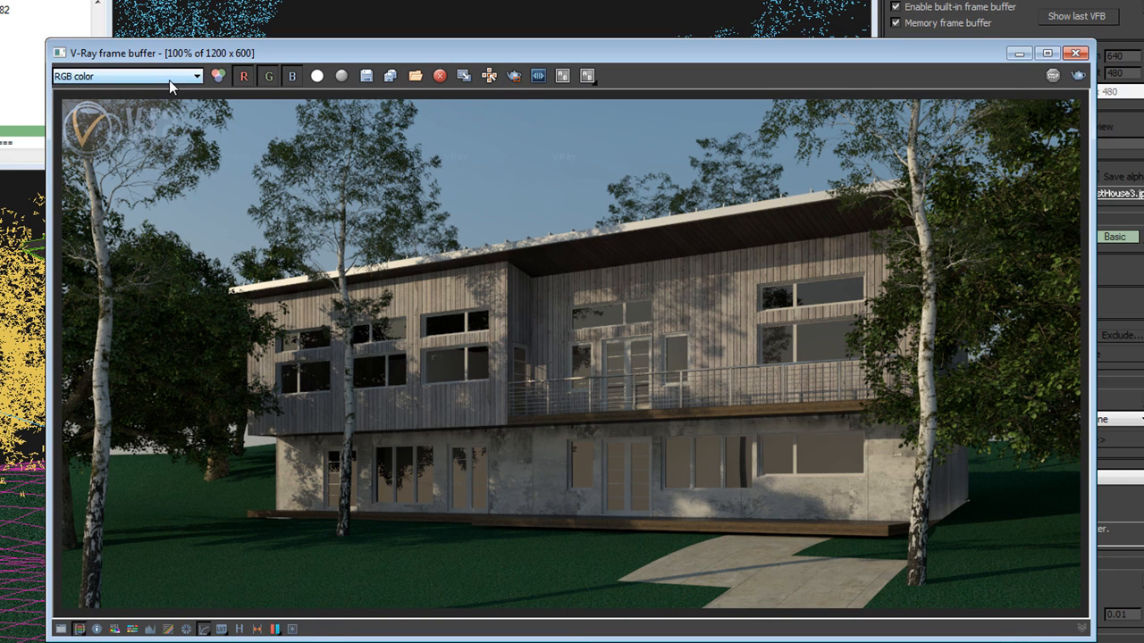
pyautogui.scroll(-4, 169, 80)
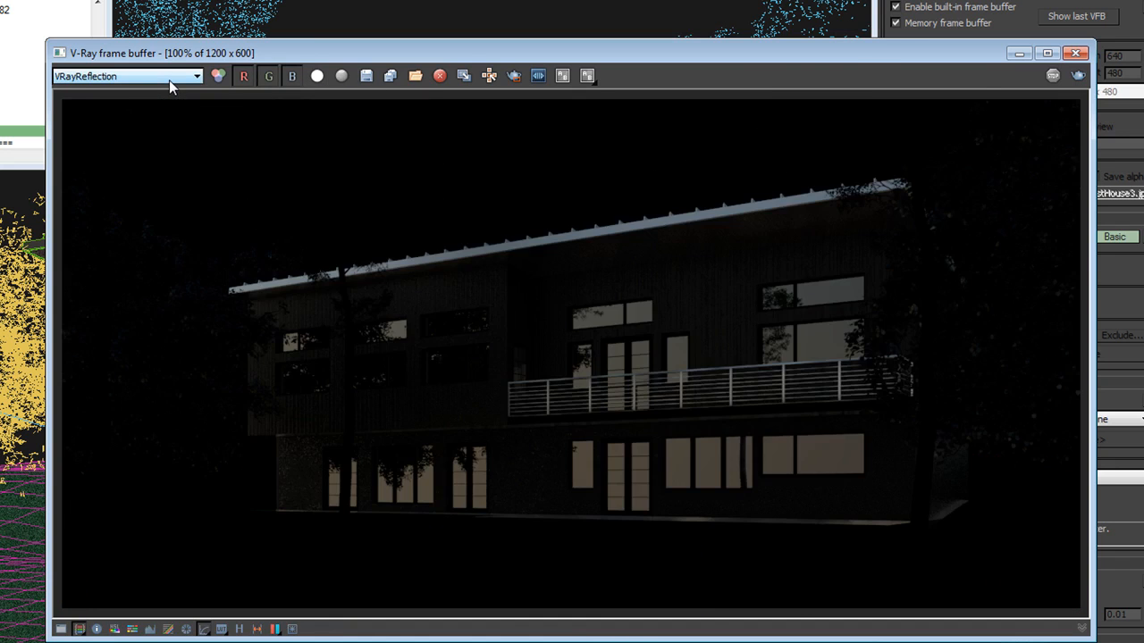
pyautogui.scroll(-1, 169, 80)
pyautogui.scroll(3, 169, 79)
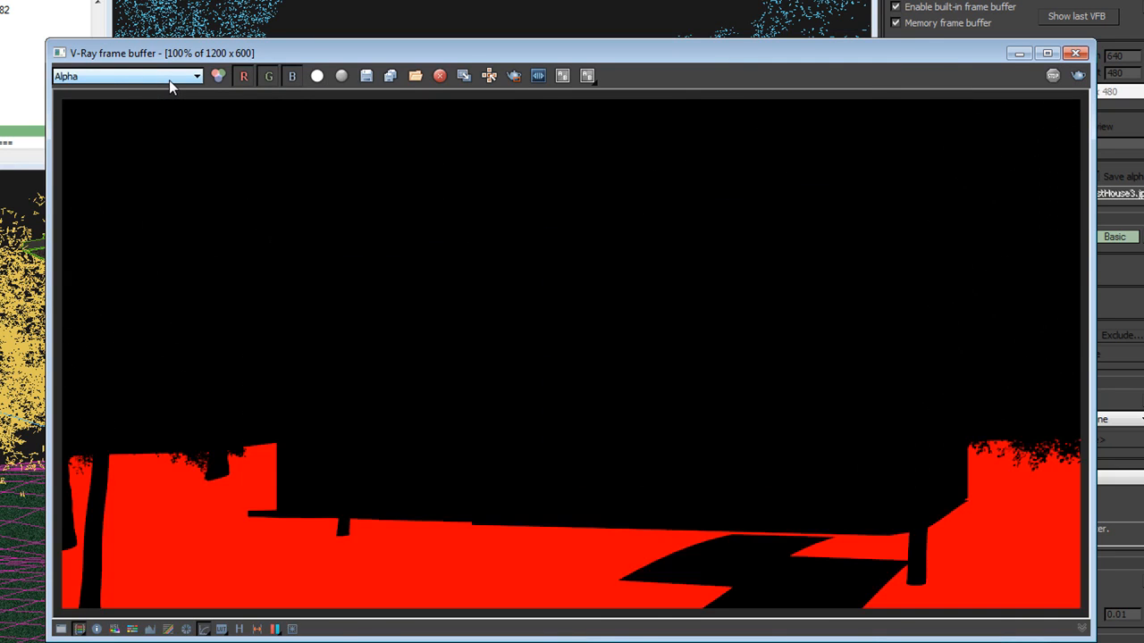
pyautogui.scroll(1, 169, 79)
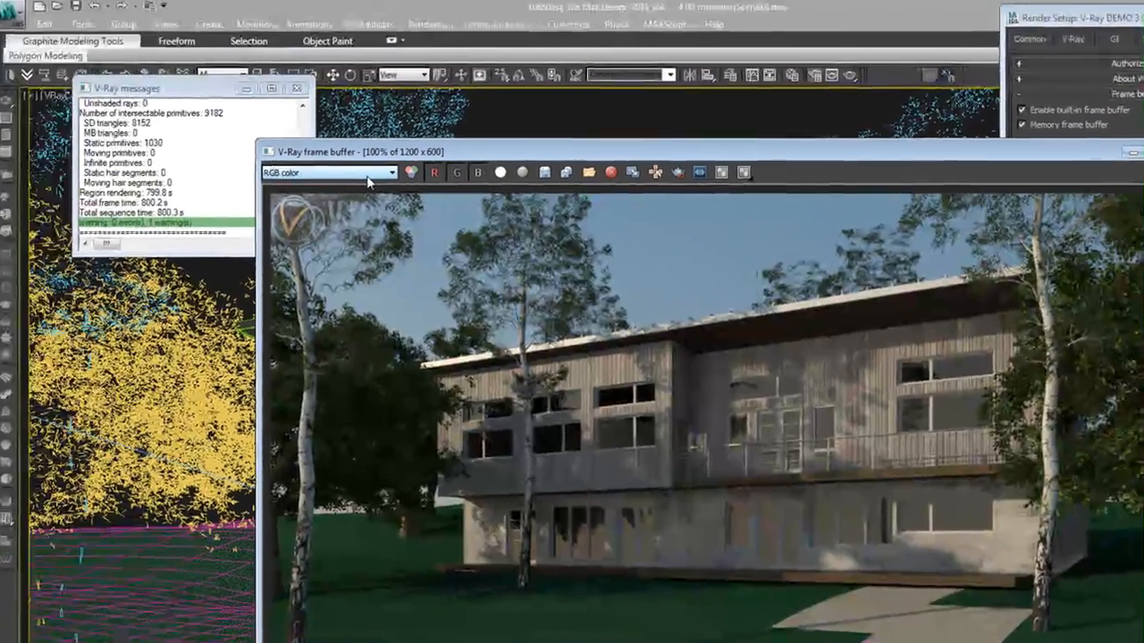
pyautogui.click(569, 176)
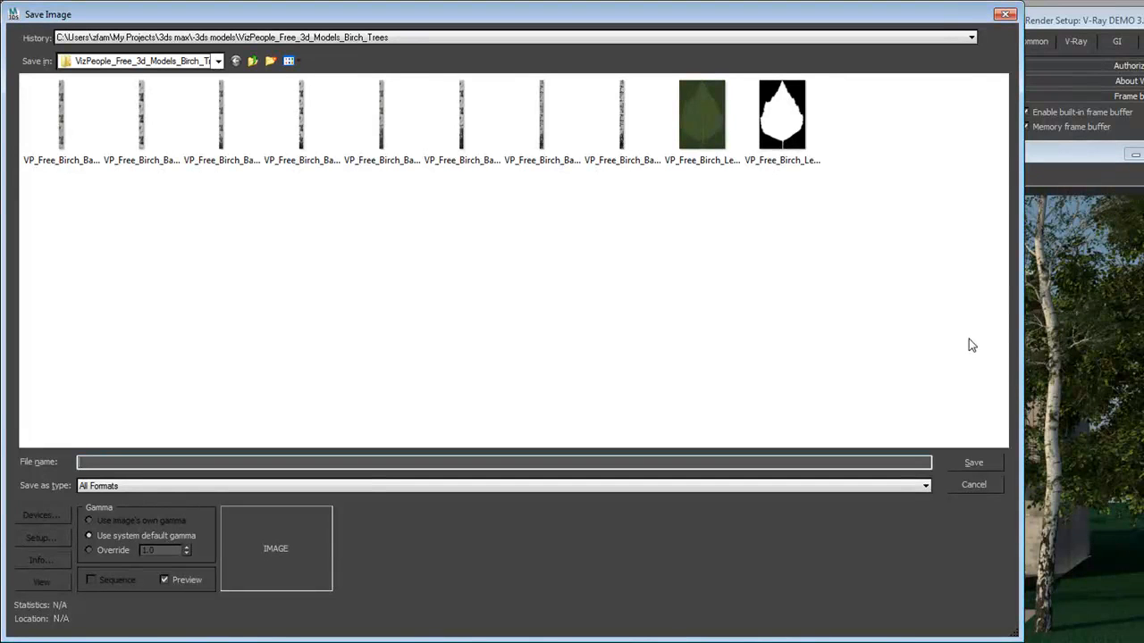
pyautogui.press('Escape')
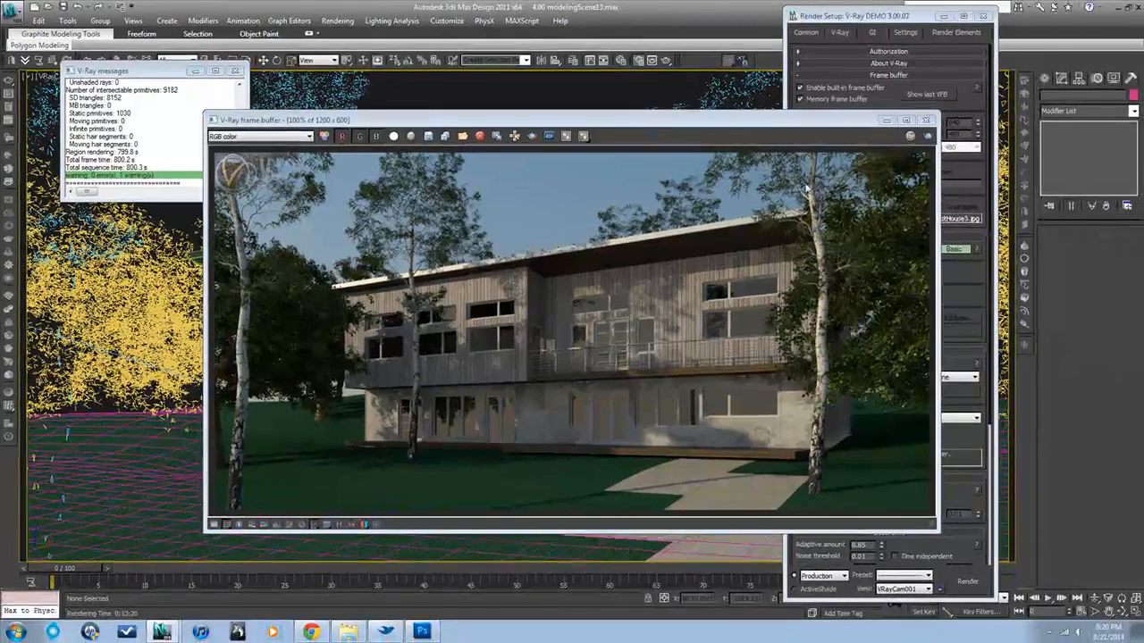
# - Close the V-Ray frame buffer and switch to Adobe Photoshop CS5
pyautogui.click(926, 120)
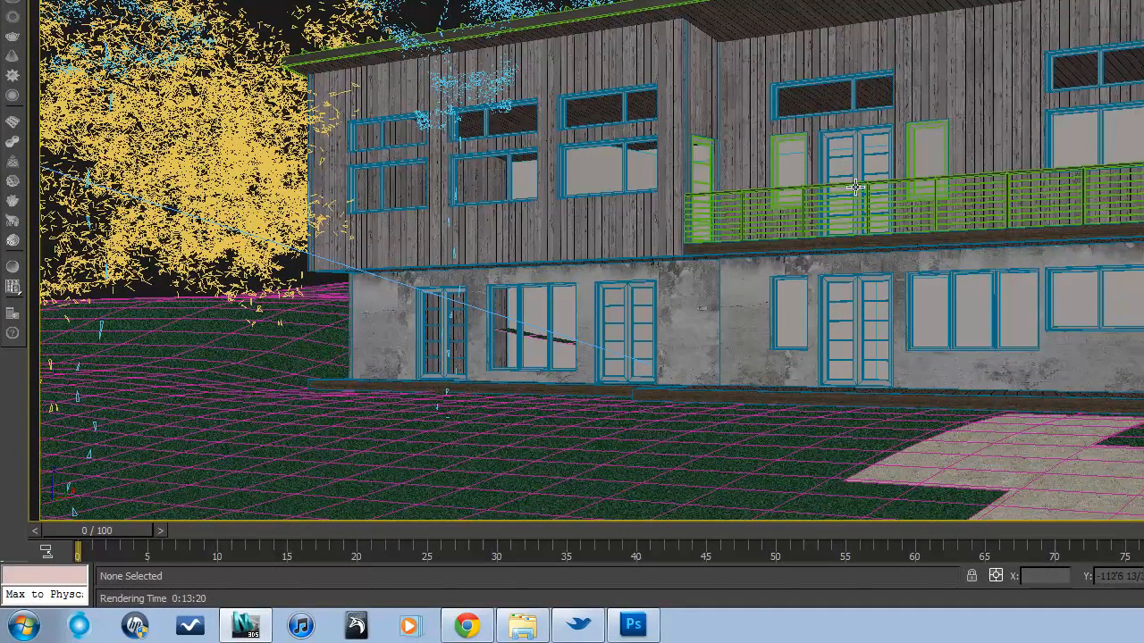
pyautogui.moveTo(631, 625)
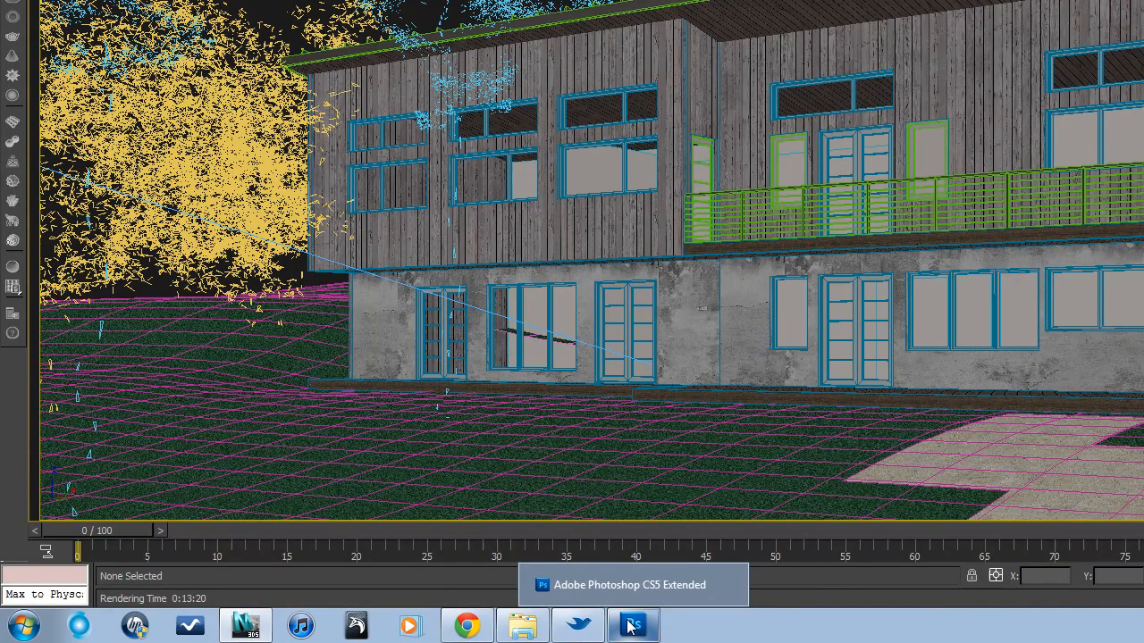
pyautogui.click(631, 626)
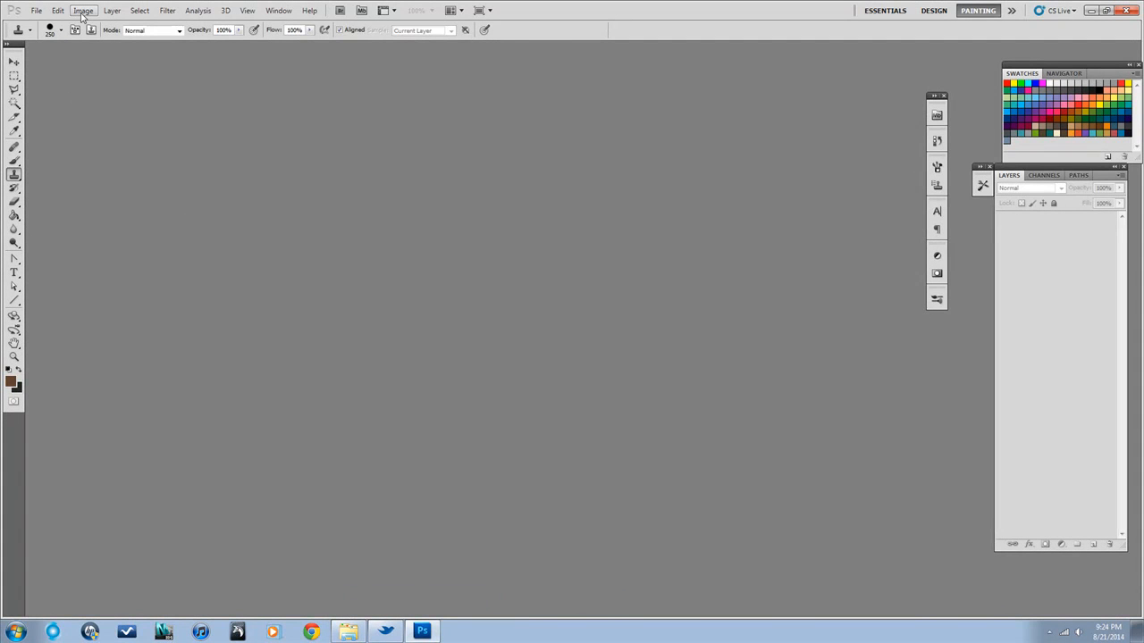
# - Use Load Files into Stack to load the six testHouse3 images: Alpha, MultiMatteElement, RGB_color, VRayReflection, VRayRefraction and VRaySelfIllumination
pyautogui.click(37, 10)
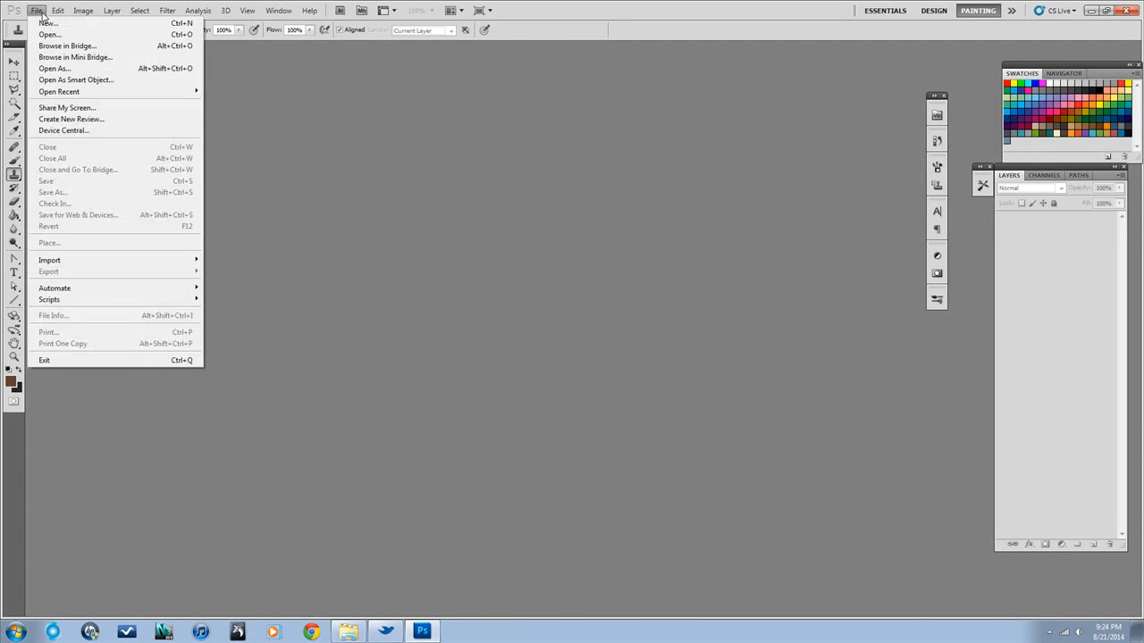
pyautogui.moveTo(55, 288)
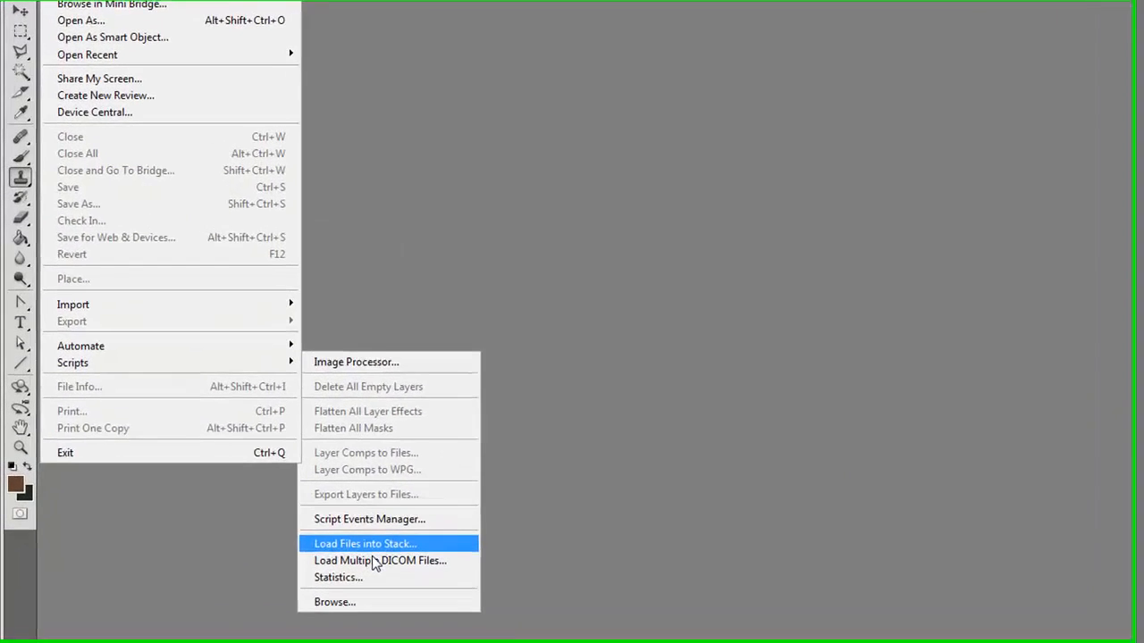
pyautogui.click(251, 428)
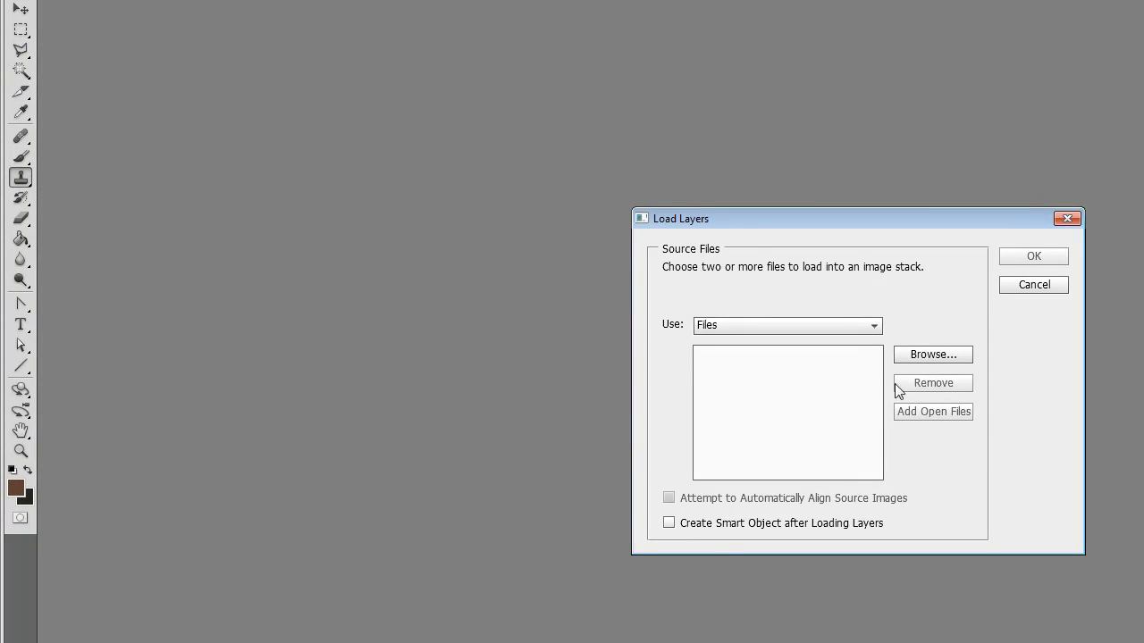
pyautogui.click(914, 355)
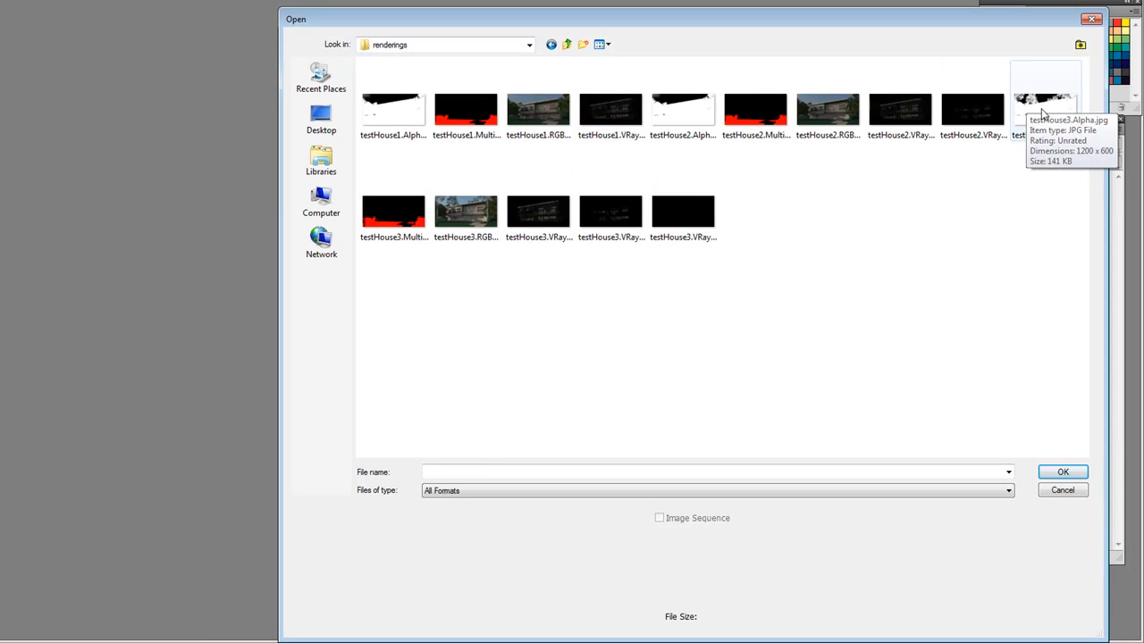
pyautogui.click(1038, 108)
pyautogui.keyDown('ctrl'); pyautogui.click(379, 213); pyautogui.keyUp('ctrl')
pyautogui.keyDown('ctrl'); pyautogui.click(465, 215); pyautogui.keyUp('ctrl')
pyautogui.keyDown('ctrl'); pyautogui.click(534, 219); pyautogui.keyUp('ctrl')
pyautogui.keyDown('ctrl'); pyautogui.click(600, 222); pyautogui.keyUp('ctrl')
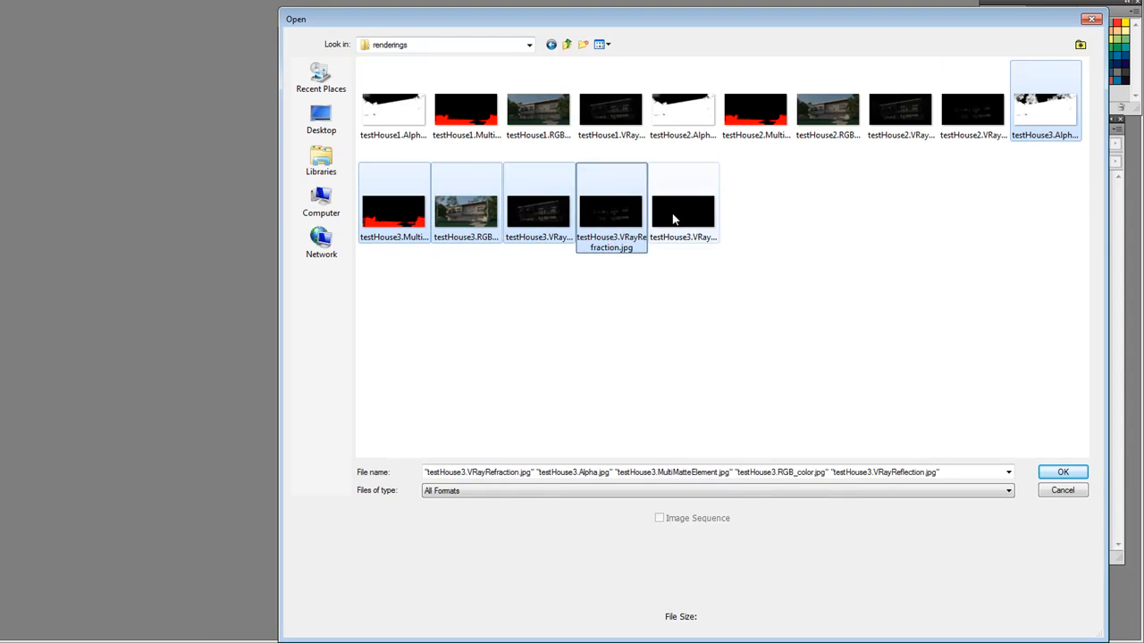
pyautogui.keyDown('ctrl'); pyautogui.click(679, 216); pyautogui.keyUp('ctrl')
pyautogui.click(1084, 475)
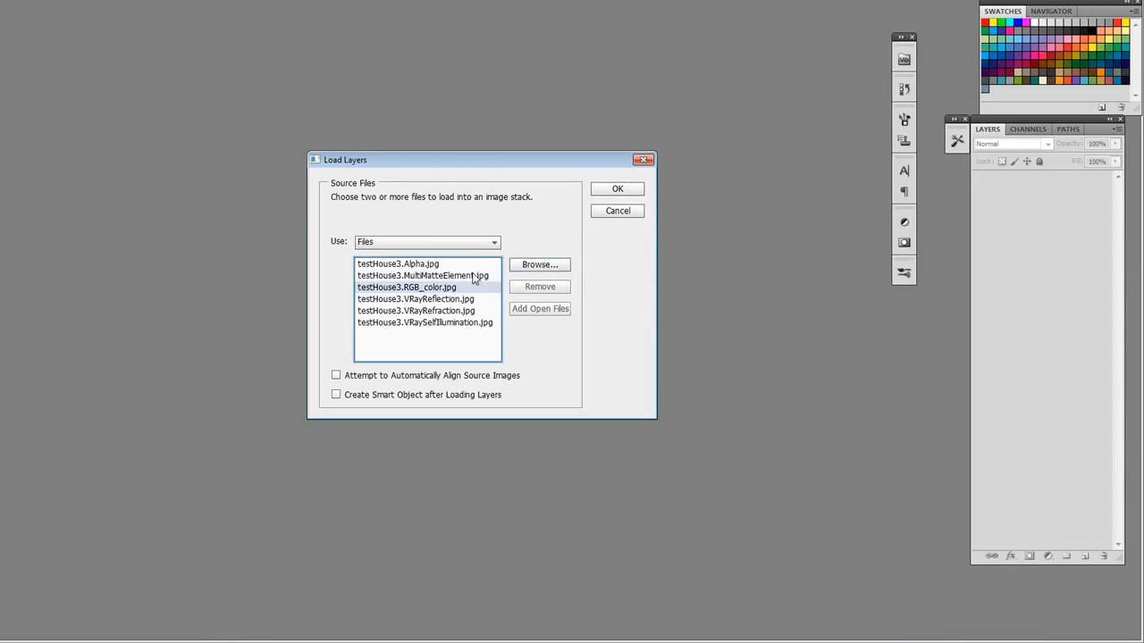
pyautogui.click(610, 190)
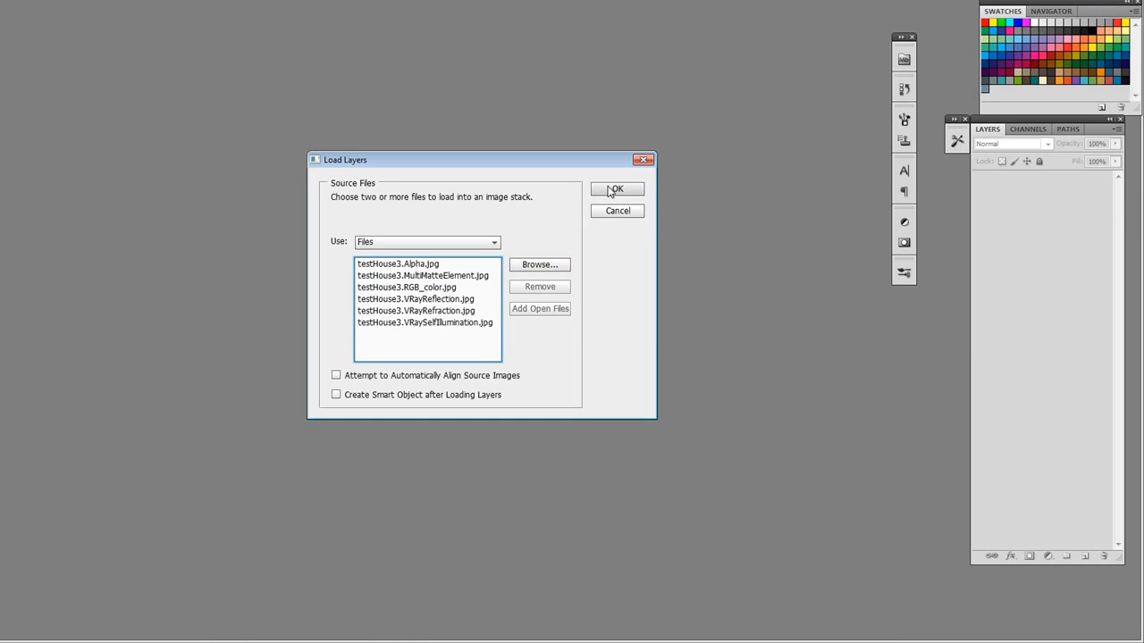
pyautogui.click(611, 190)
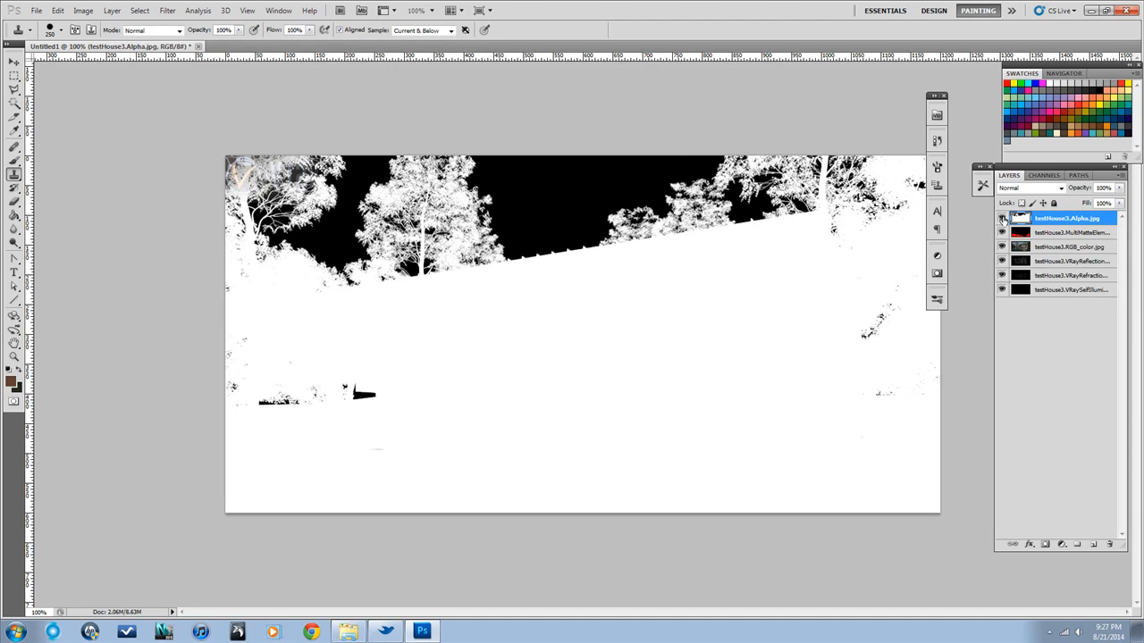
# - Hide all six layers one by one from Alpha downward to view each pass, leaving only the testHouse3.RGB_color layer shown
pyautogui.click(1001, 219)
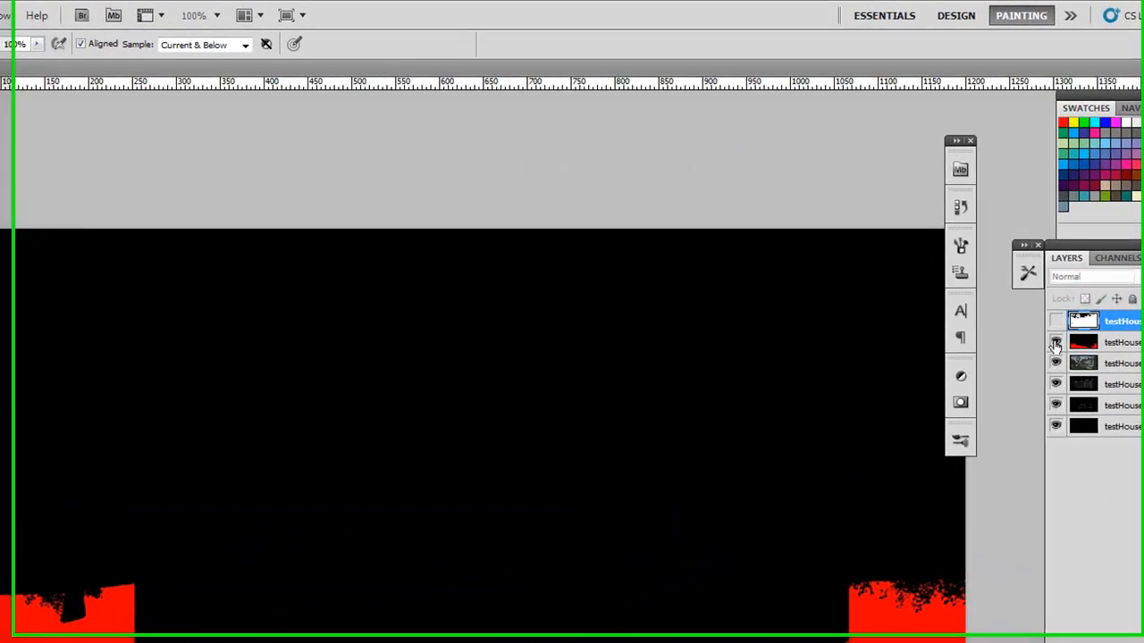
pyautogui.click(1052, 338)
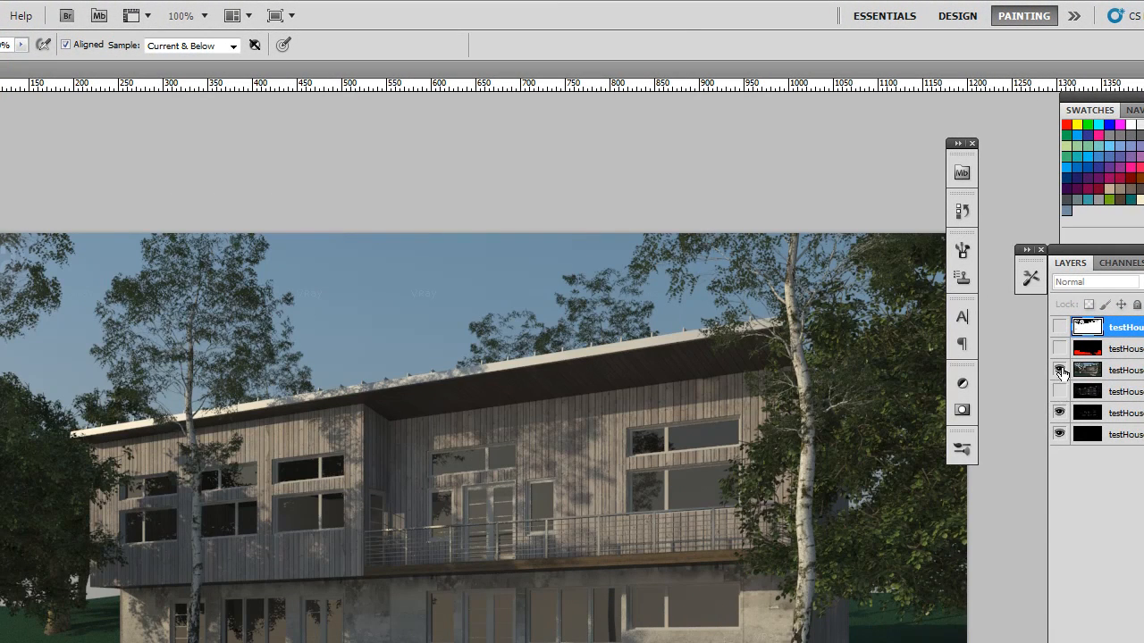
pyautogui.click(1059, 370)
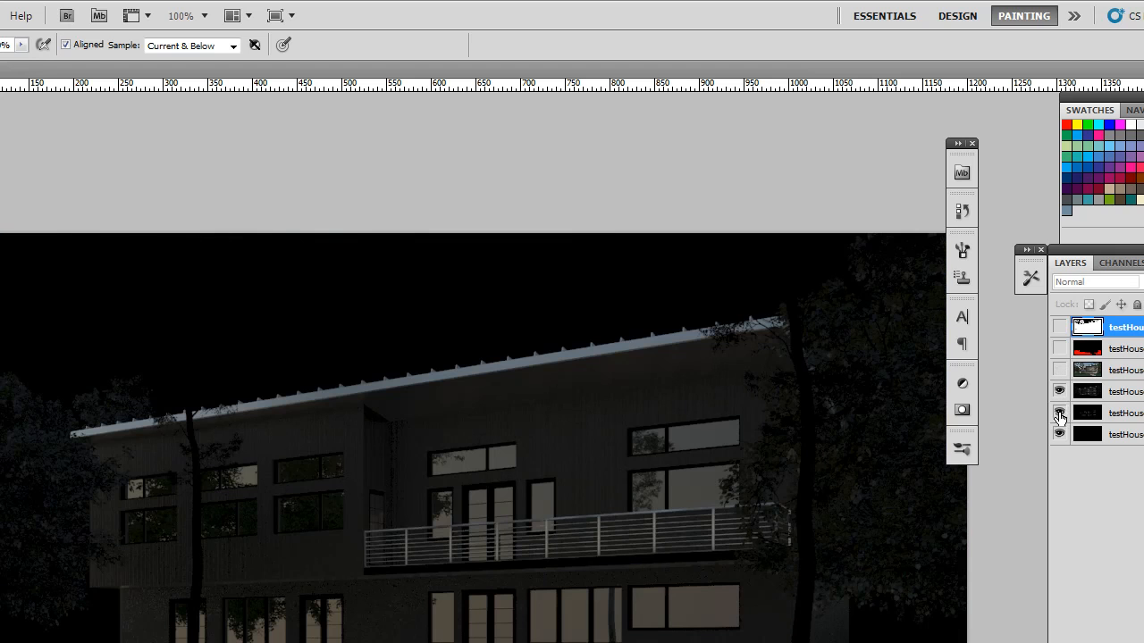
pyautogui.click(1058, 392)
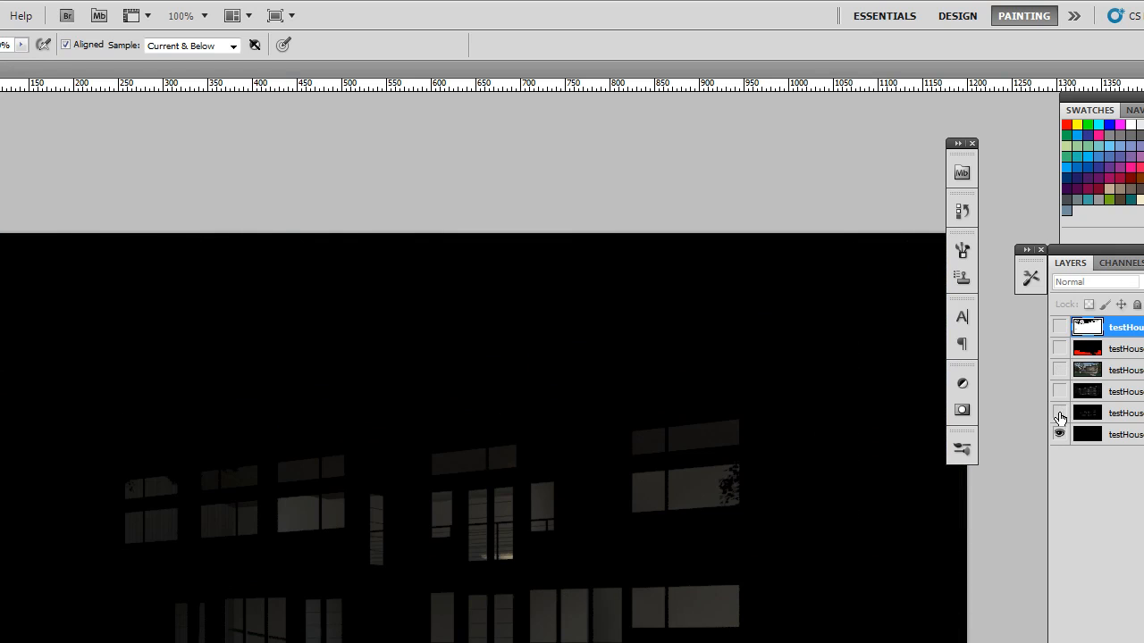
pyautogui.click(1059, 413)
pyautogui.click(1059, 435)
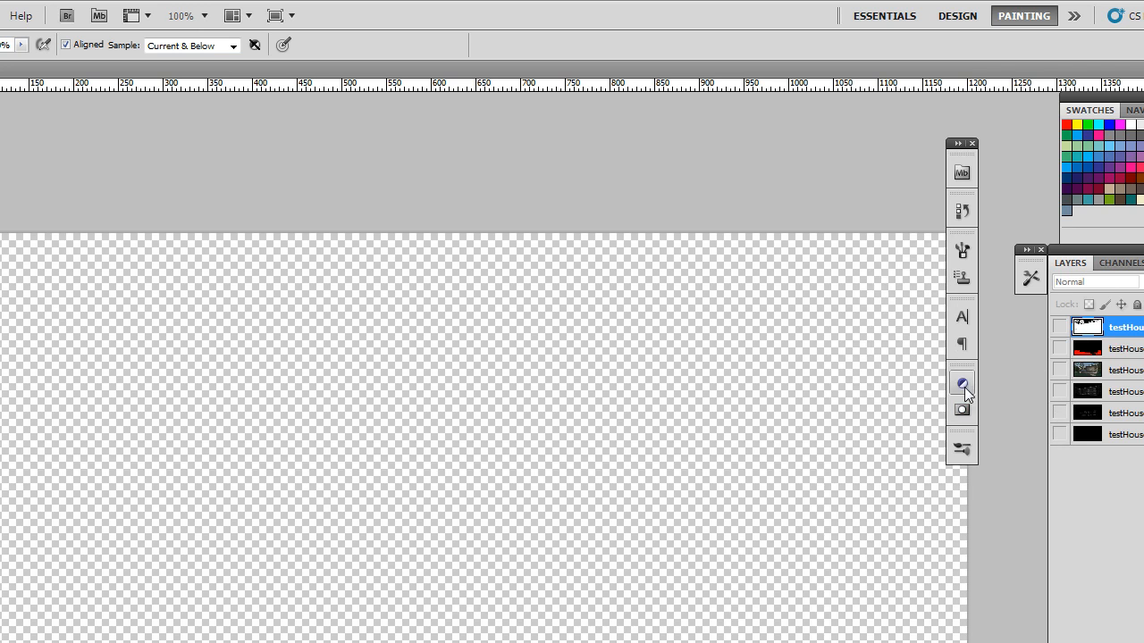
pyautogui.click(1060, 370)
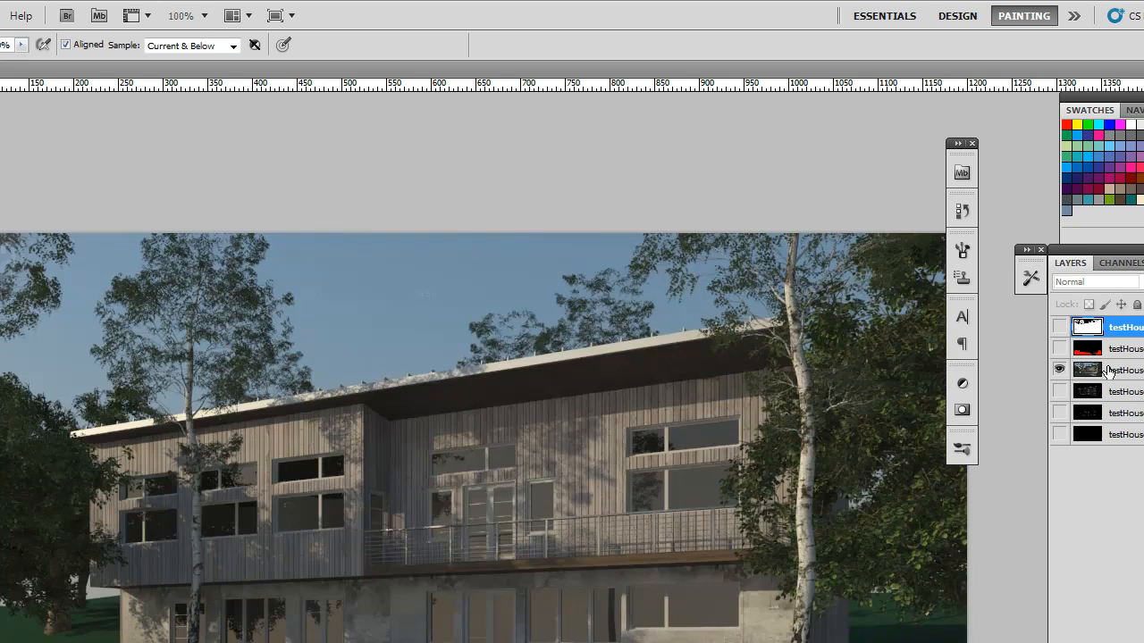
# - Copy the entire Alpha layer image into a new layer mask on the testHouse3.RGB_color layer to cut out the sky
pyautogui.click(1060, 327)
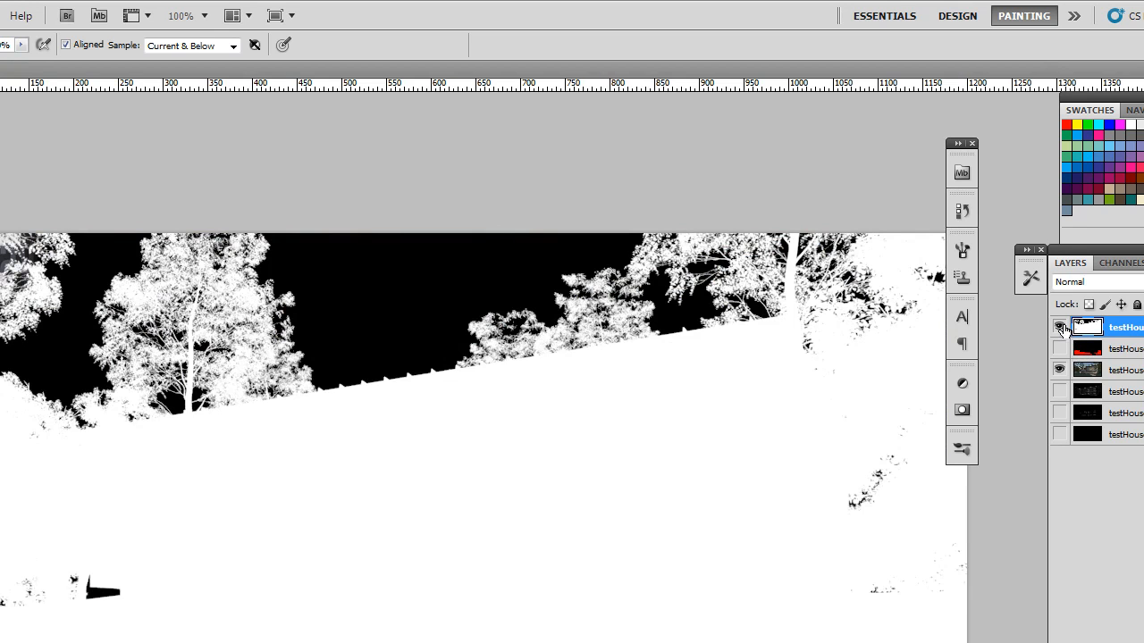
pyautogui.hotkey('ctrl', 'a')
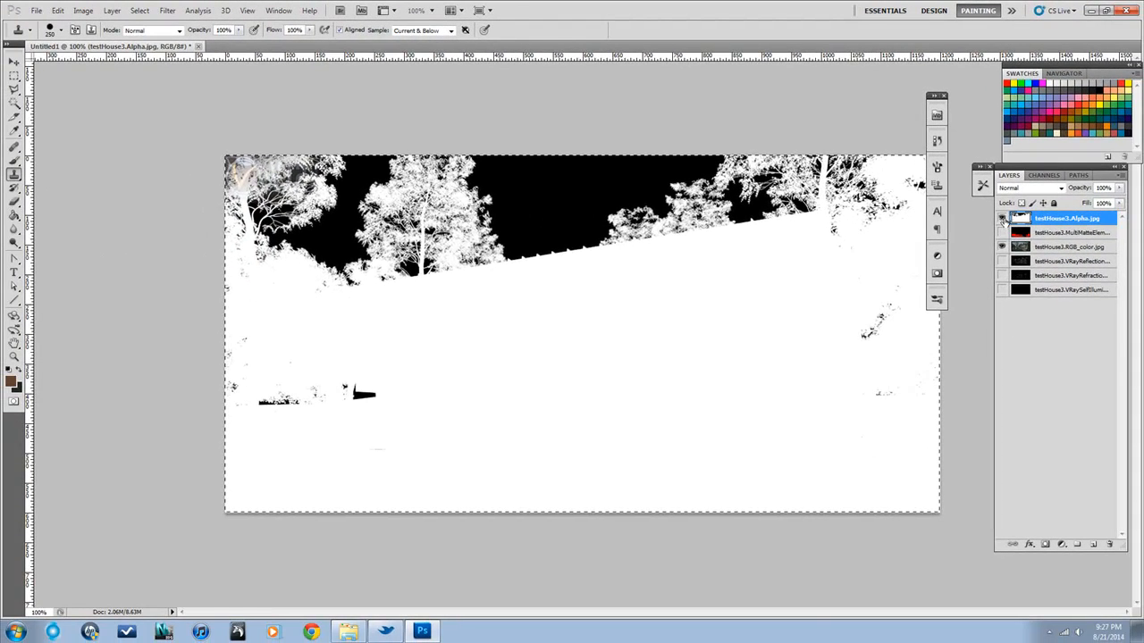
pyautogui.click(1035, 279)
pyautogui.click(1026, 248)
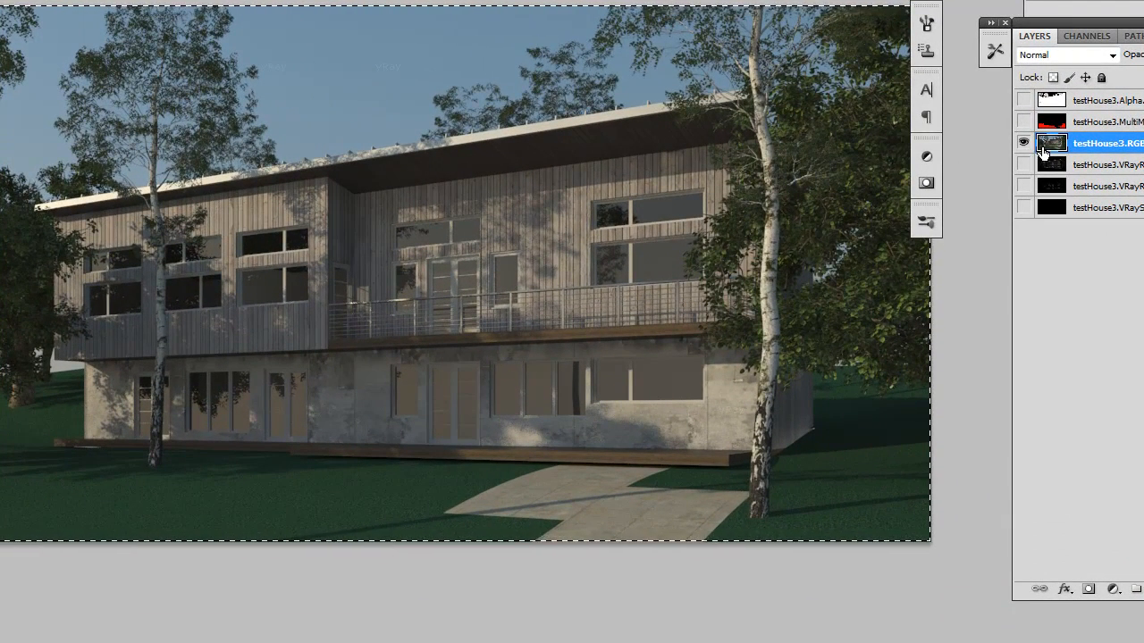
pyautogui.click(1088, 590)
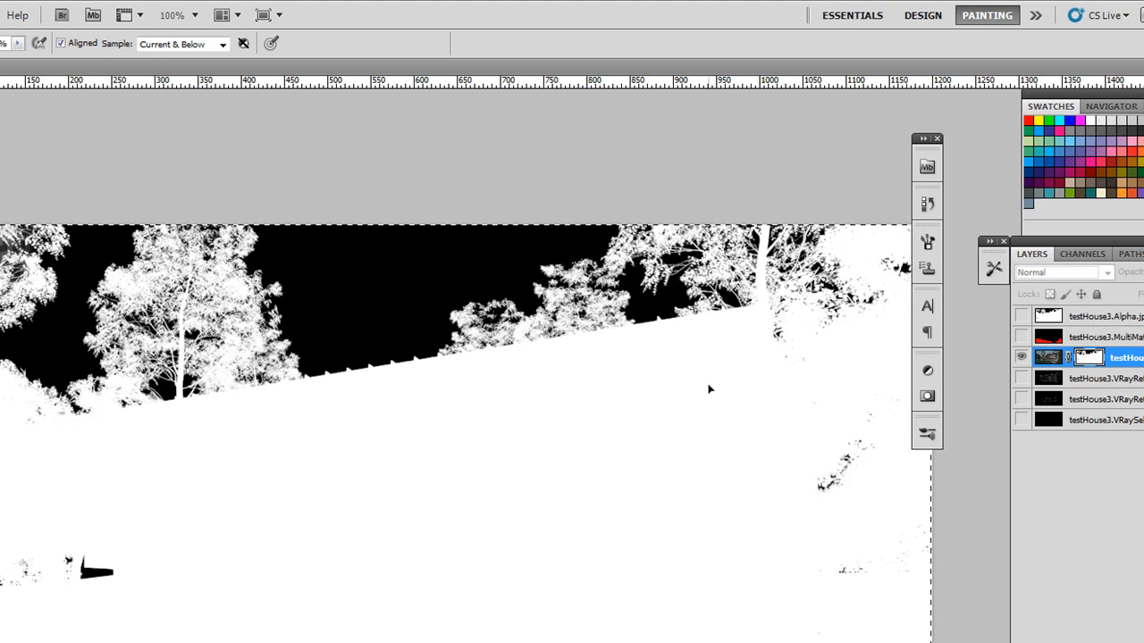
pyautogui.click(1047, 358)
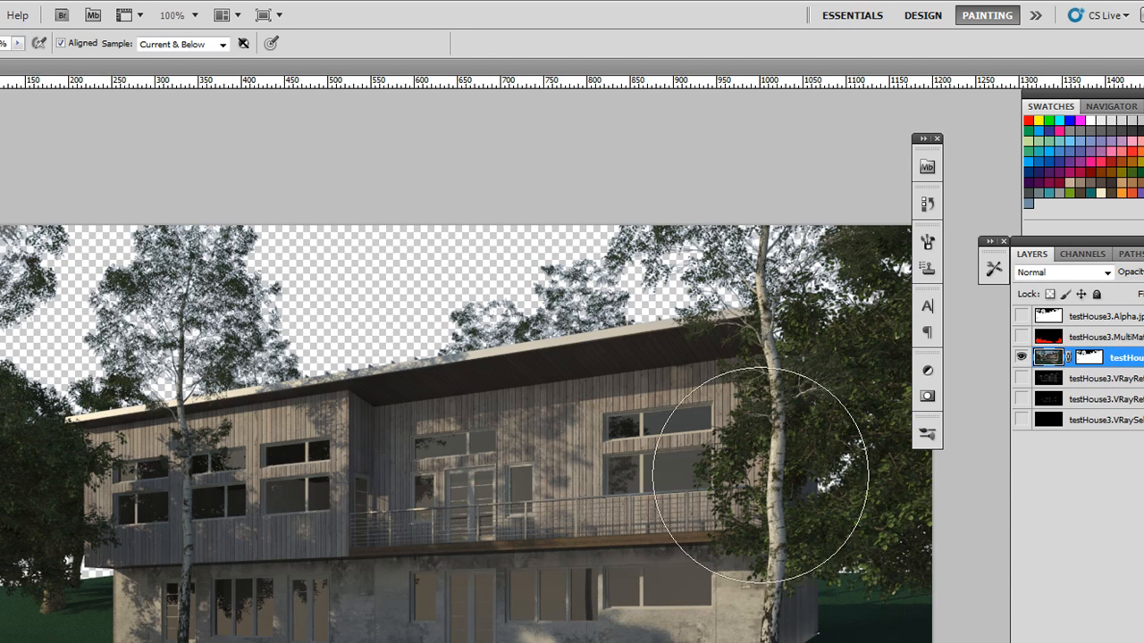
# - Disable and re-enable the RGB_color layer's mask several times to compare the image with and without the sky
pyautogui.keyDown('shift'); pyautogui.click(1085, 359); pyautogui.keyUp('shift')
pyautogui.keyDown('shift'); pyautogui.click(1086, 359); pyautogui.keyUp('shift')
pyautogui.keyDown('shift'); pyautogui.click(1087, 360); pyautogui.keyUp('shift')
pyautogui.keyDown('shift'); pyautogui.click(1089, 361); pyautogui.keyUp('shift')
pyautogui.keyDown('shift'); pyautogui.click(1089, 361); pyautogui.keyUp('shift')
pyautogui.keyDown('shift'); pyautogui.click(1088, 362); pyautogui.keyUp('shift')
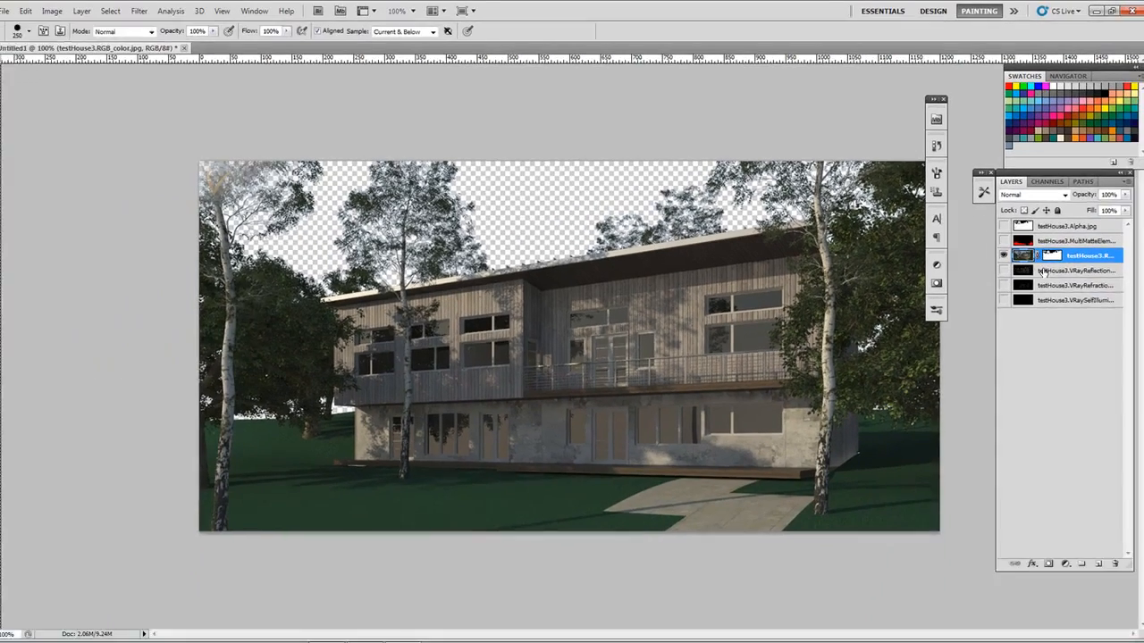
# - Add an empty layer directly beneath the masked RGB_color layer
pyautogui.click(1099, 378)
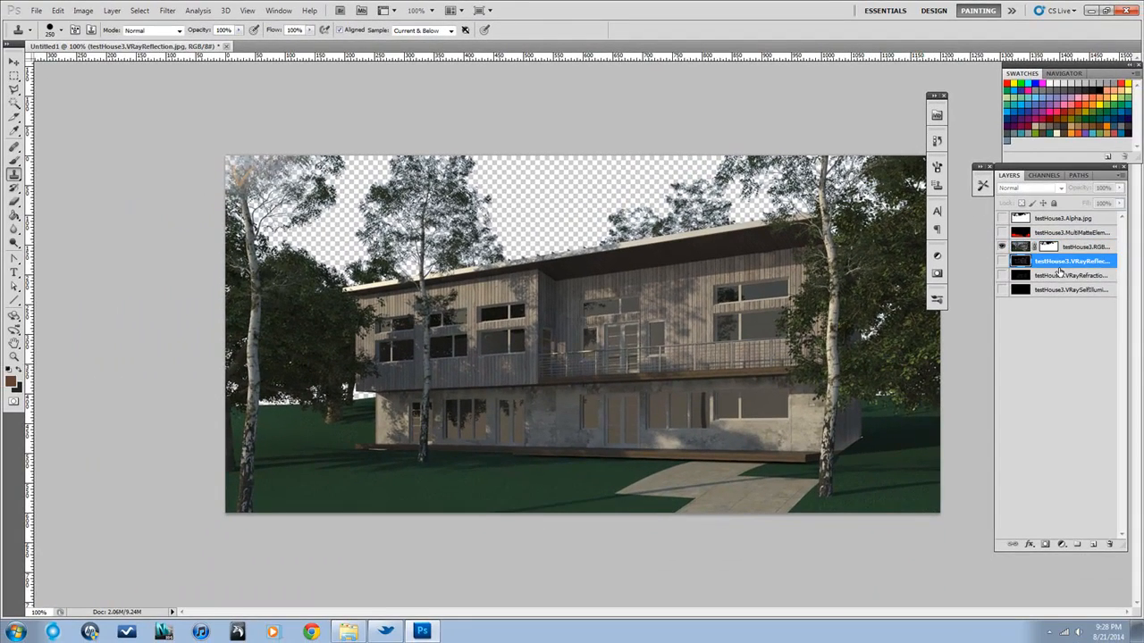
pyautogui.click(1093, 544)
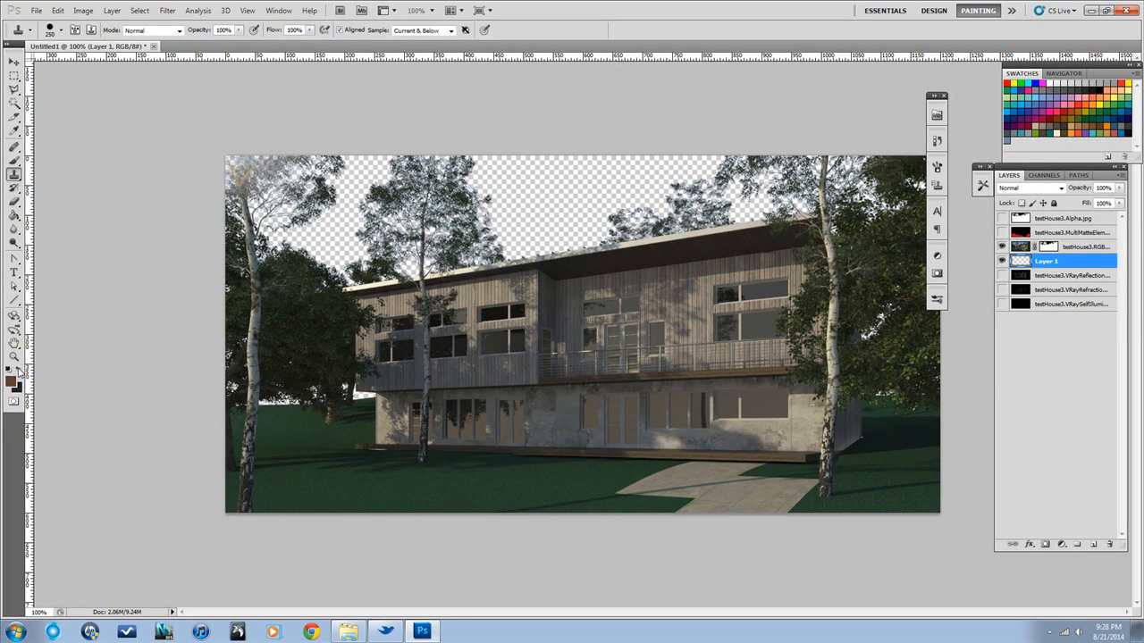
# - Brush a brown test area across the sky above the roof on Layer 1 behind the masked render, and undo it
pyautogui.click(14, 159)
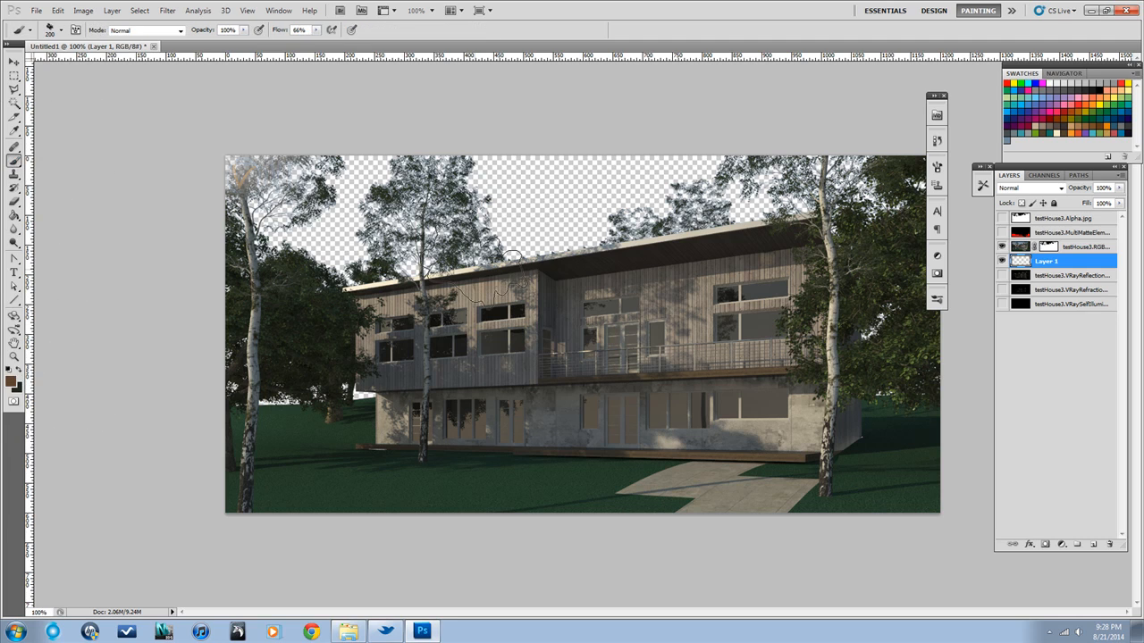
pyautogui.press(']')
pyautogui.press(']')
pyautogui.press(']')
pyautogui.press(']')
pyautogui.press(']')
pyautogui.press(']')
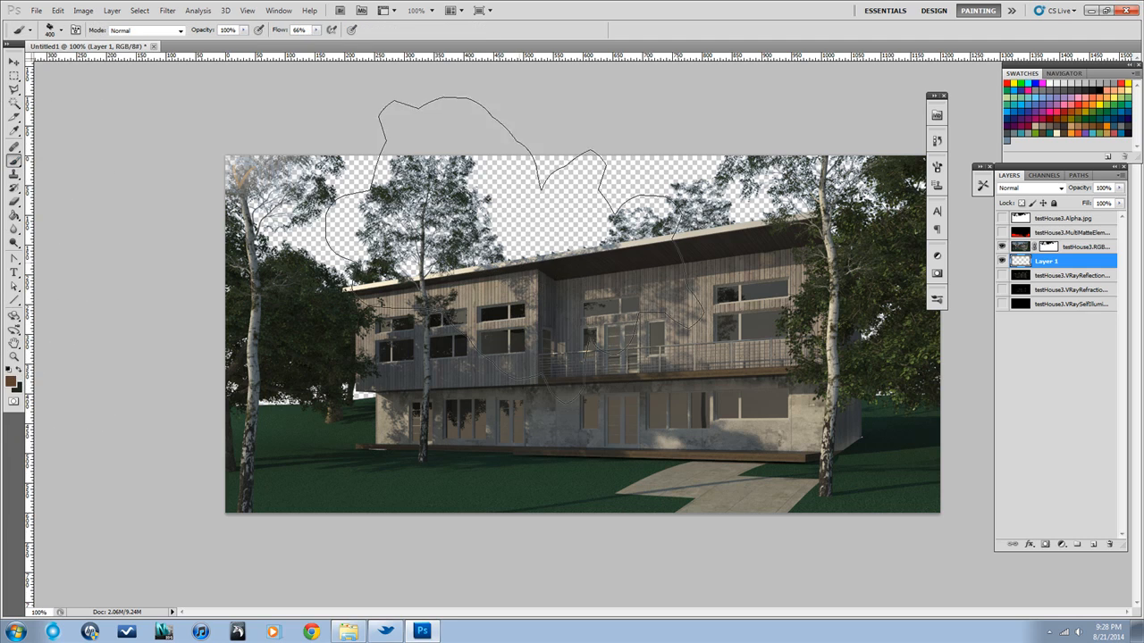
pyautogui.press('[')
pyautogui.press('[')
pyautogui.press('[')
pyautogui.press('[')
pyautogui.press('[')
pyautogui.press('[')
pyautogui.press('[')
pyautogui.press('[')
pyautogui.press('[')
pyautogui.press('[')
pyautogui.press('[')
pyautogui.press('[')
pyautogui.press('[')
pyautogui.press('[')
pyautogui.press('[')
pyautogui.press('[')
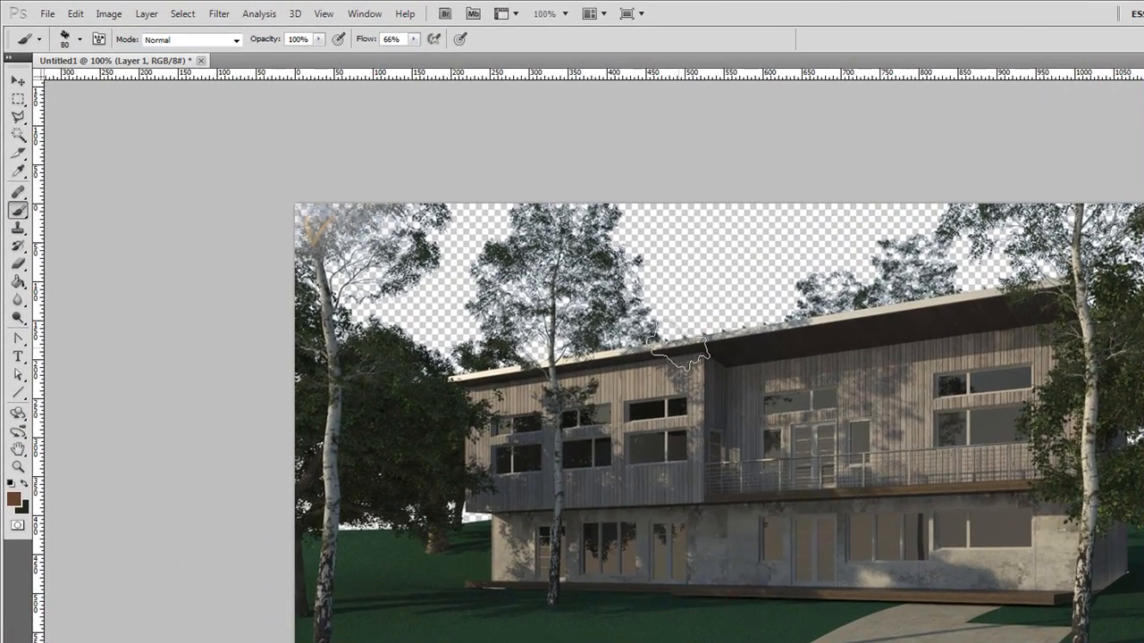
pyautogui.moveTo(686, 305)
pyautogui.mouseDown()
pyautogui.moveTo(729, 355)
pyautogui.moveTo(810, 330)
pyautogui.moveTo(837, 272)
pyautogui.moveTo(854, 279)
pyautogui.moveTo(869, 314)
pyautogui.moveTo(930, 273)
pyautogui.moveTo(944, 273)
pyautogui.moveTo(962, 299)
pyautogui.moveTo(963, 237)
pyautogui.moveTo(940, 245)
pyautogui.moveTo(936, 233)
pyautogui.moveTo(905, 265)
pyautogui.moveTo(904, 213)
pyautogui.moveTo(822, 303)
pyautogui.moveTo(818, 262)
pyautogui.moveTo(777, 321)
pyautogui.moveTo(772, 279)
pyautogui.moveTo(733, 306)
pyautogui.moveTo(691, 313)
pyautogui.moveTo(681, 340)
pyautogui.moveTo(666, 283)
pyautogui.moveTo(639, 350)
pyautogui.moveTo(634, 302)
pyautogui.moveTo(624, 362)
pyautogui.moveTo(604, 301)
pyautogui.moveTo(615, 354)
pyautogui.moveTo(778, 278)
pyautogui.moveTo(826, 317)
pyautogui.moveTo(880, 308)
pyautogui.moveTo(940, 255)
pyautogui.moveTo(978, 253)
pyautogui.moveTo(988, 305)
pyautogui.moveTo(1059, 277)
pyautogui.mouseUp()
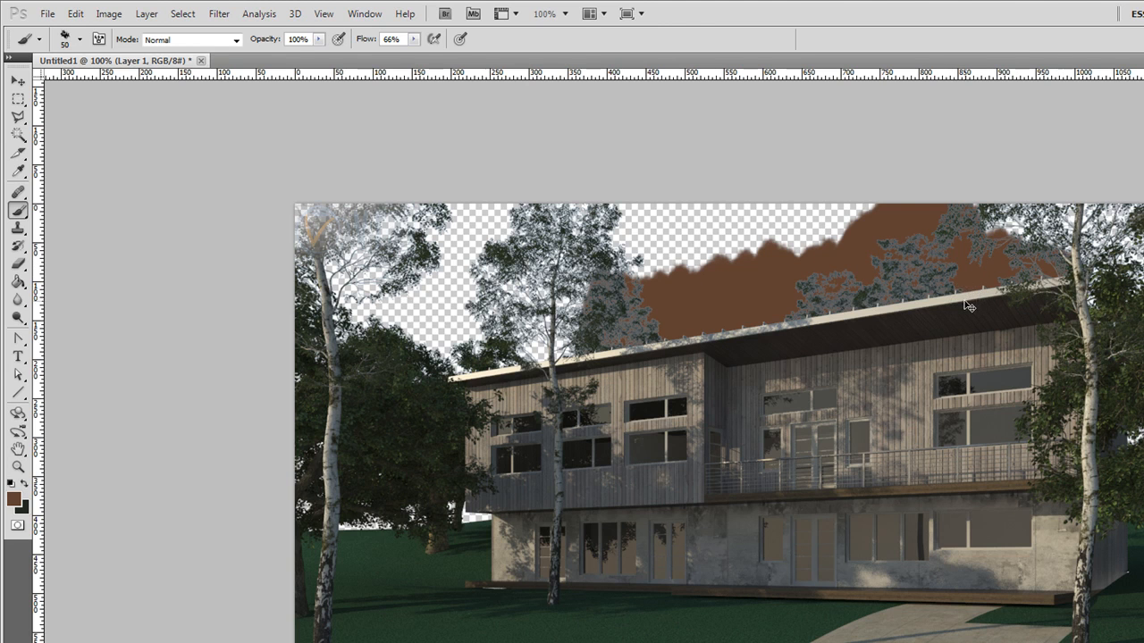
pyautogui.hotkey('ctrl', 'z')
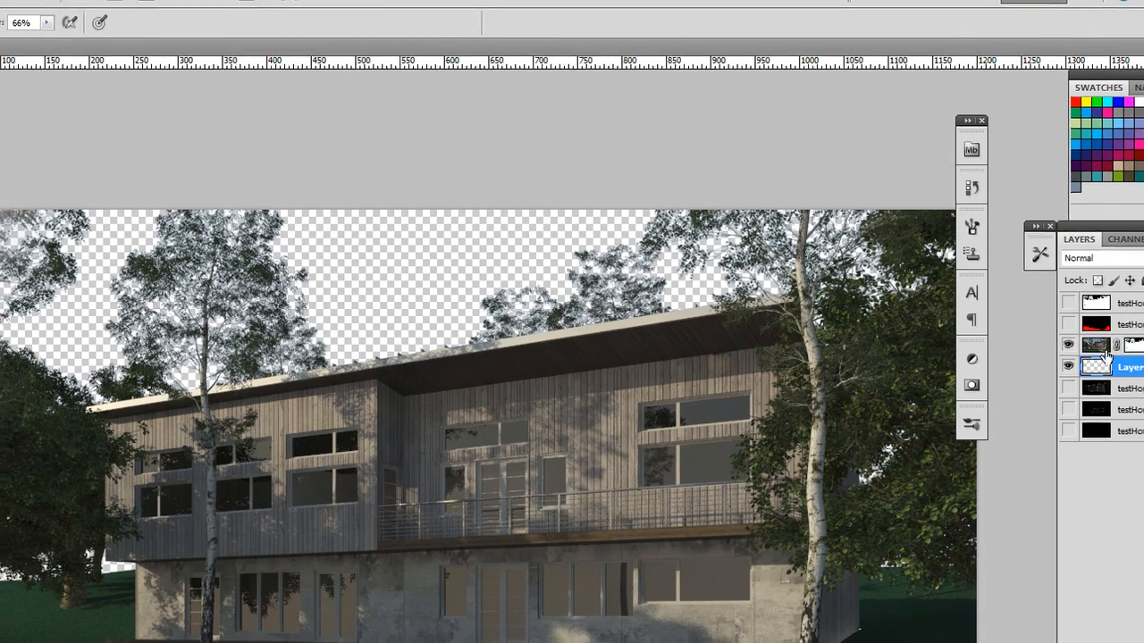
# - Add a Curves adjustment layer with default settings directly above the masked testHouse3.RGB_color layer
pyautogui.click(1106, 350)
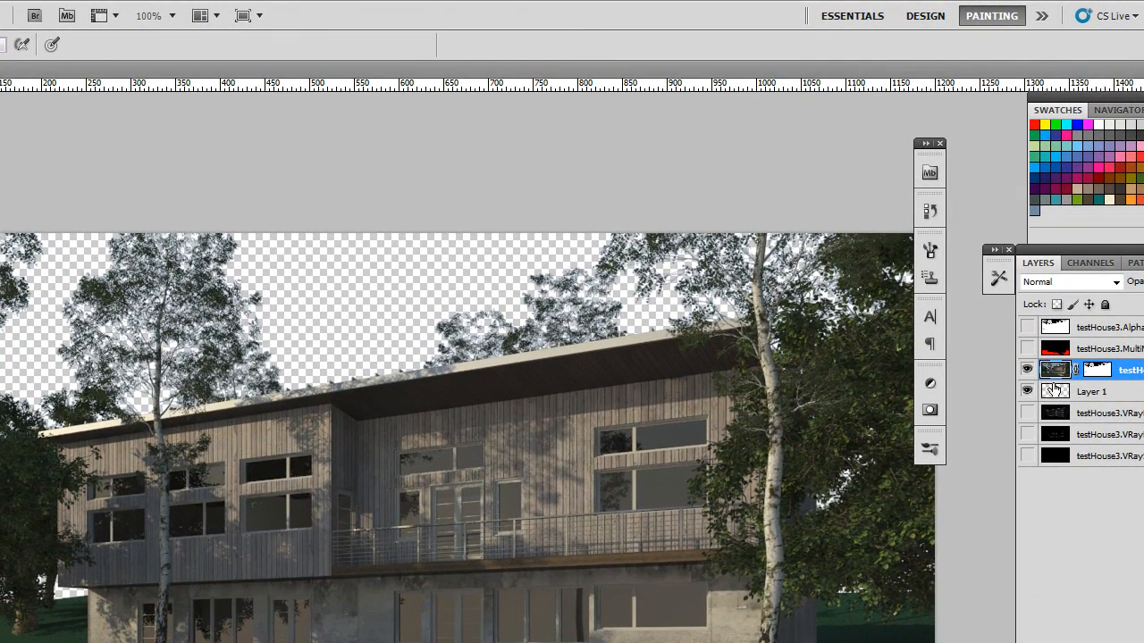
pyautogui.click(1095, 377)
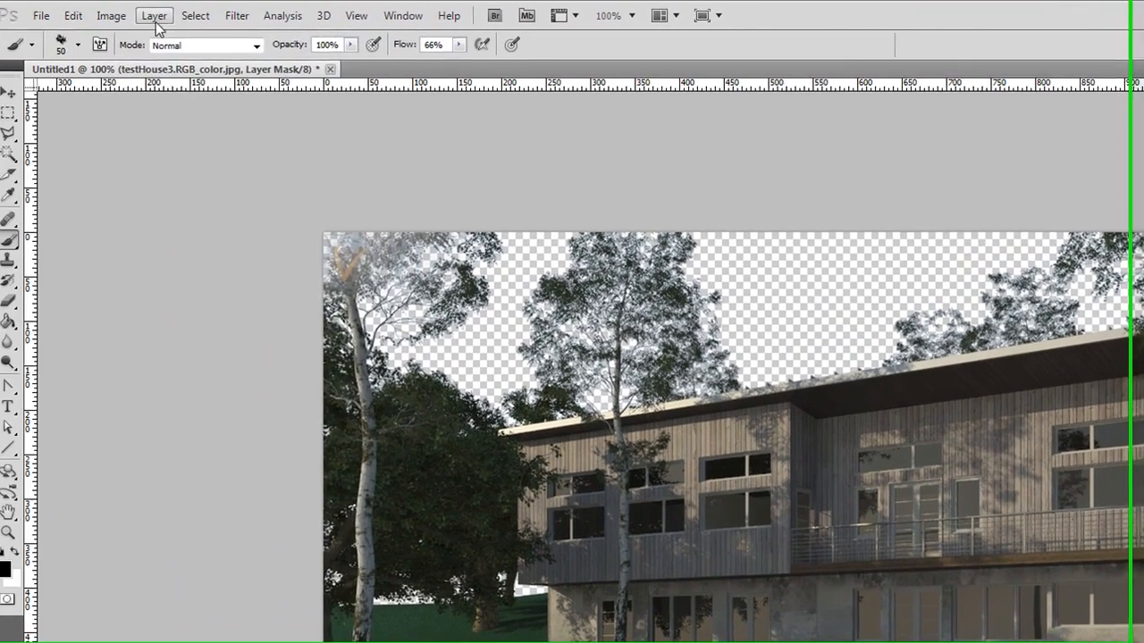
pyautogui.click(158, 18)
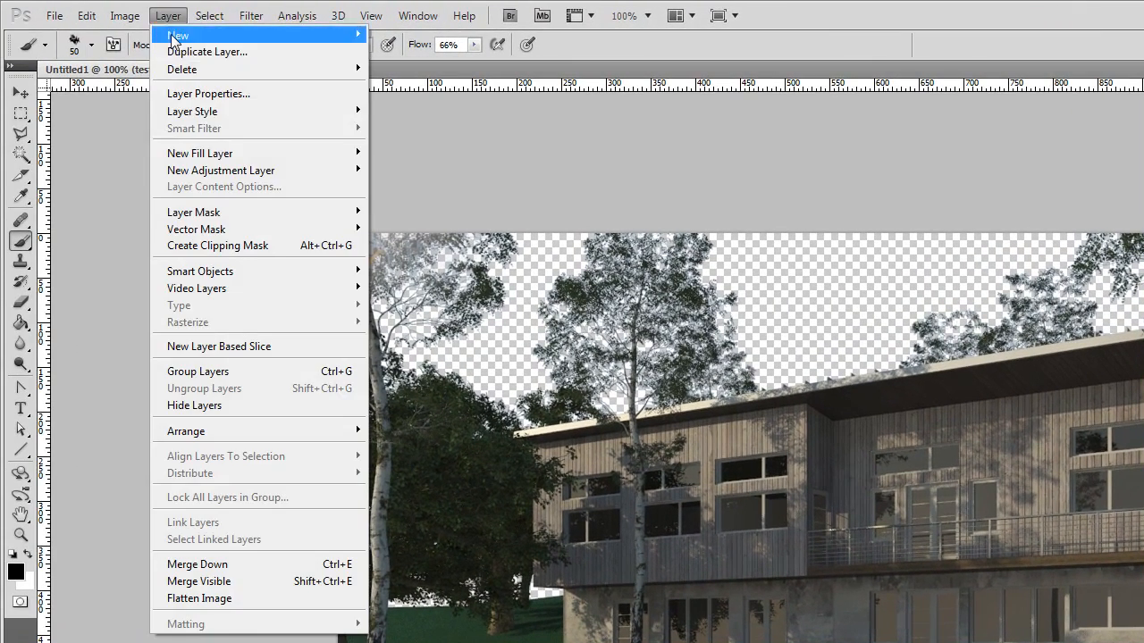
pyautogui.moveTo(234, 168)
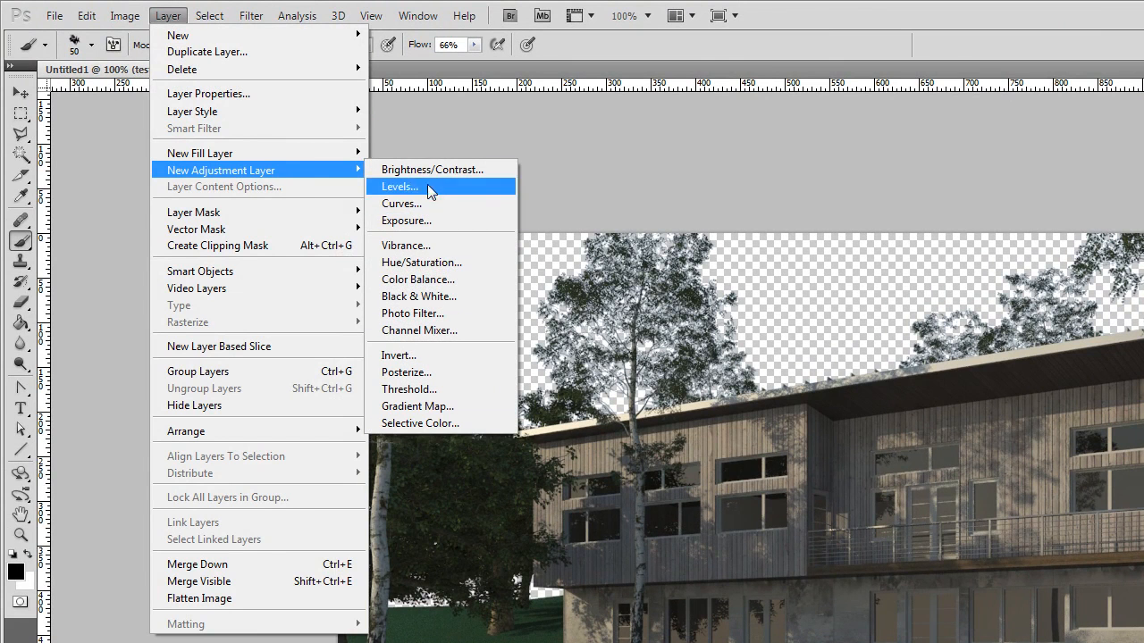
pyautogui.click(401, 204)
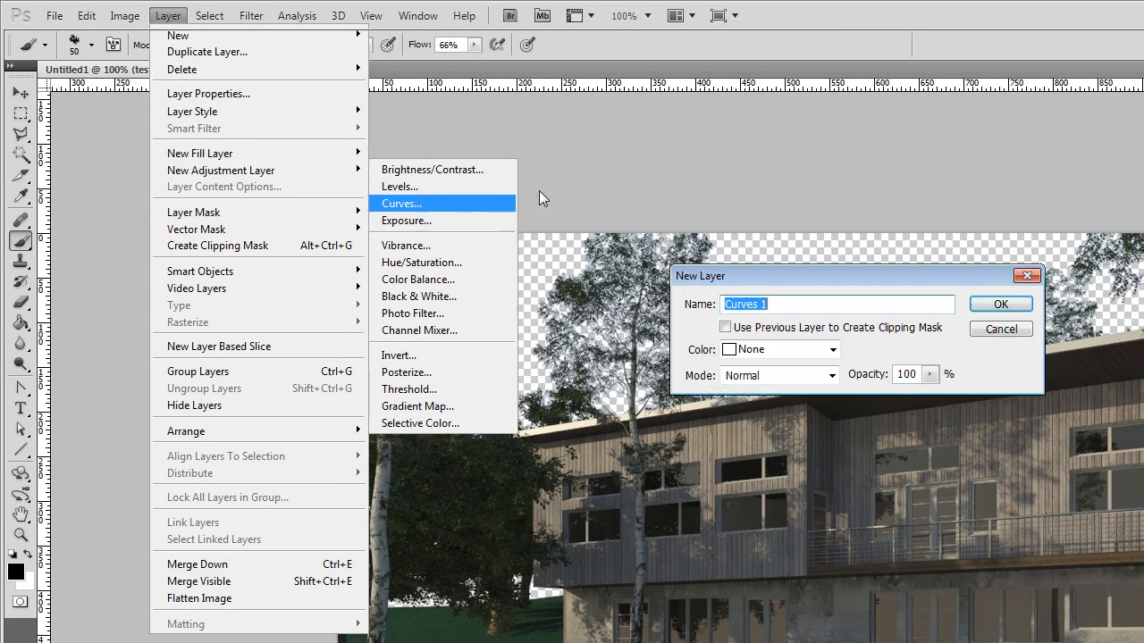
pyautogui.press('Return')
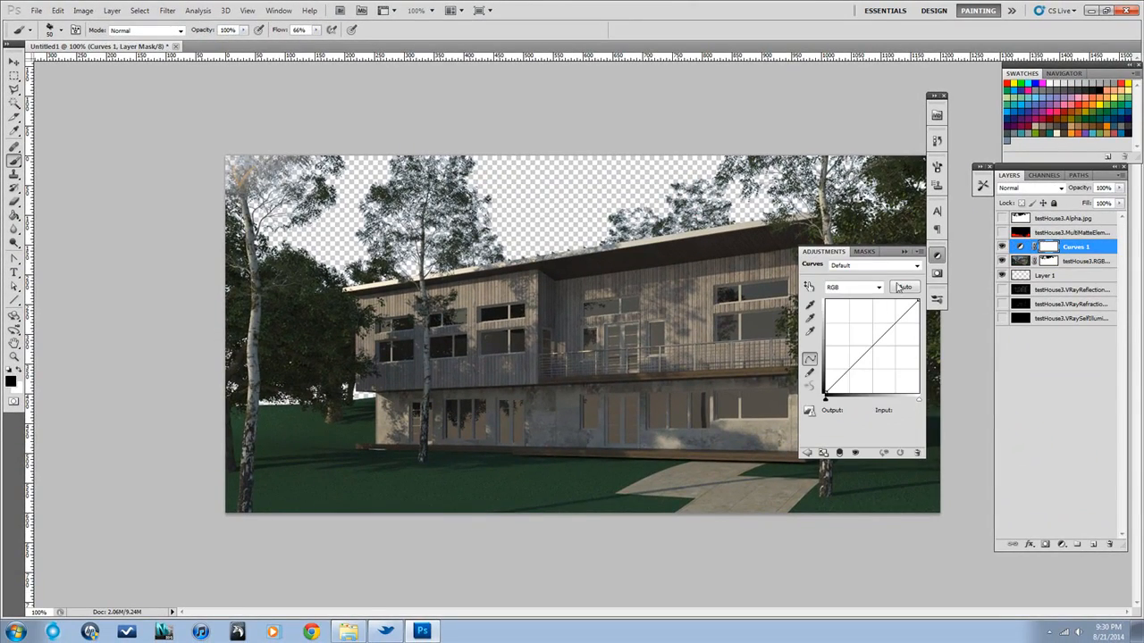
# - Shape the RGB curve with a shadow point at input 59, output 64 and a midtone point at input 126, output 160, and collapse the adjustment settings
pyautogui.moveTo(848, 370); pyautogui.dragTo(881, 342)
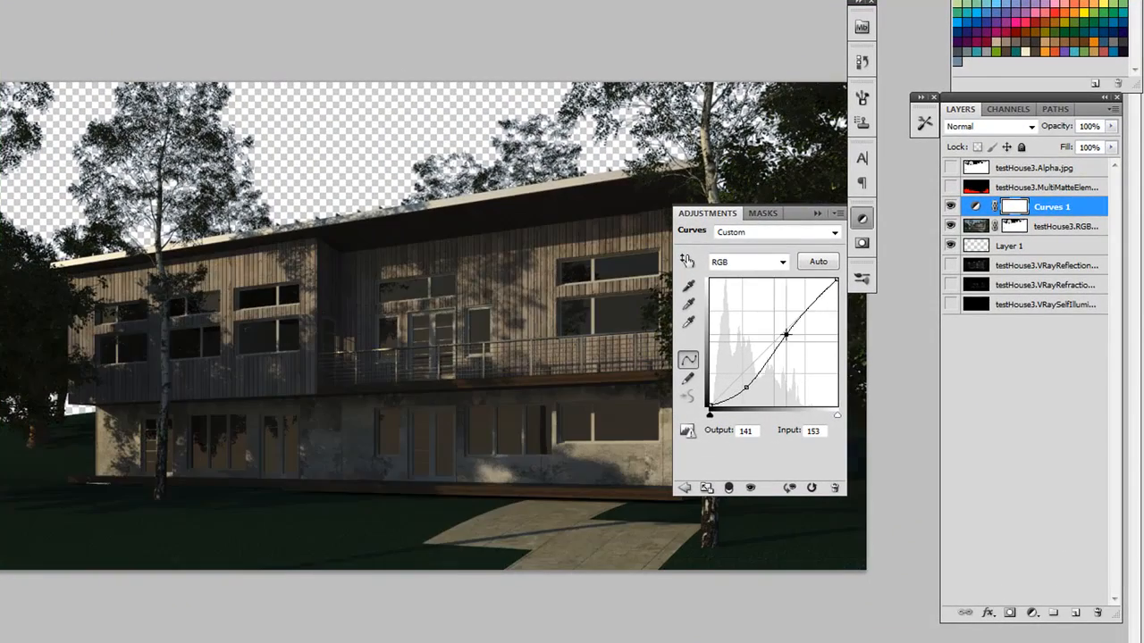
pyautogui.moveTo(786, 334); pyautogui.dragTo(774, 327)
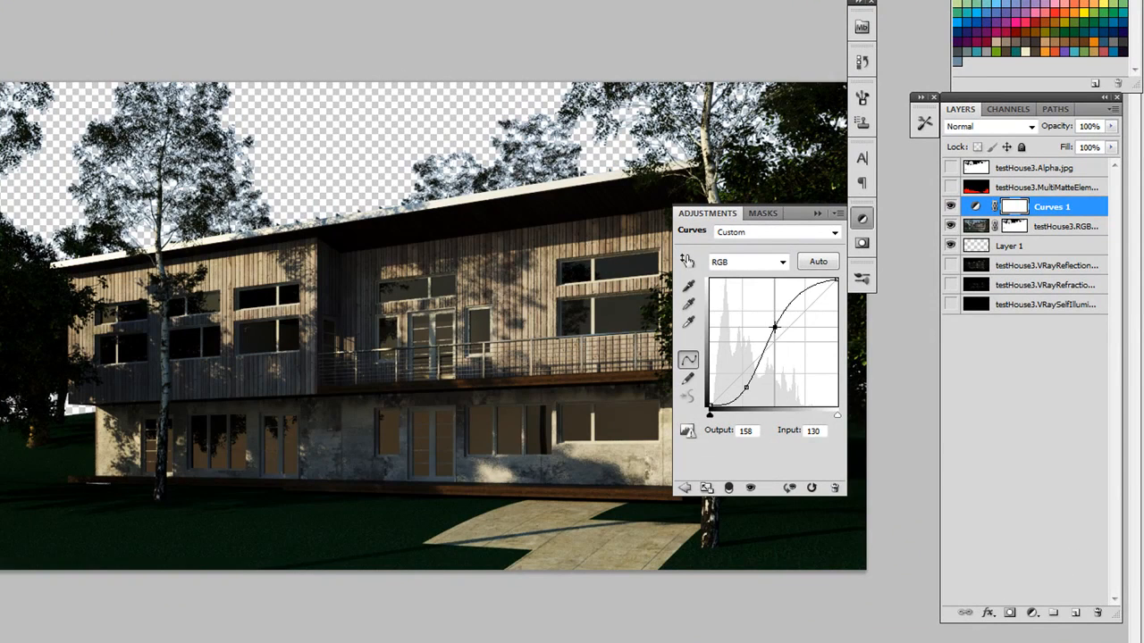
pyautogui.moveTo(745, 387); pyautogui.dragTo(739, 374)
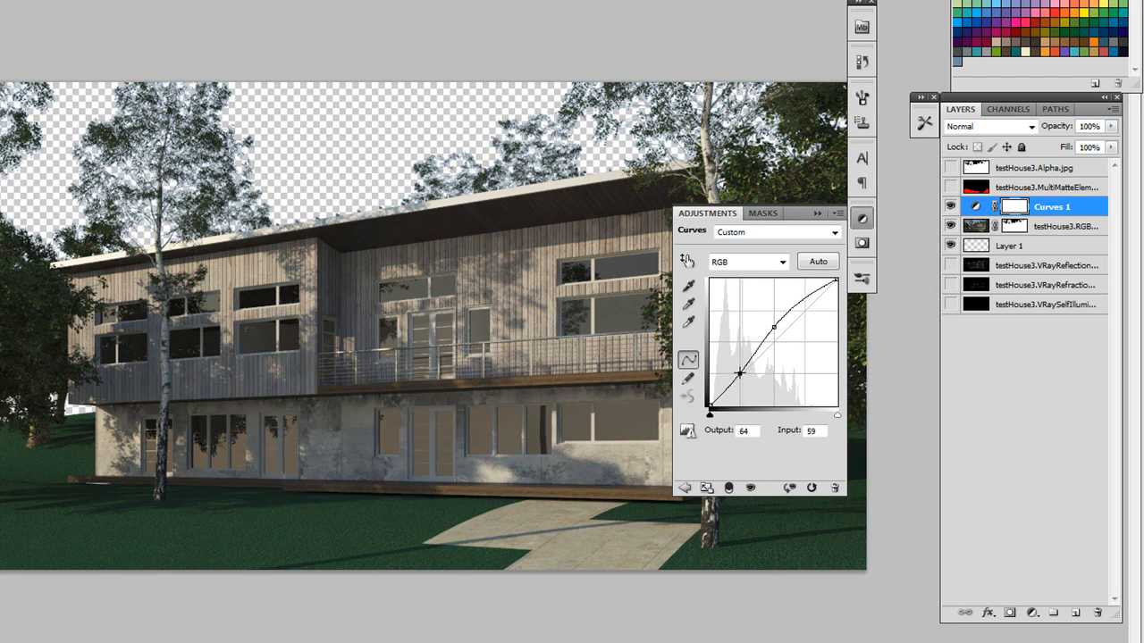
pyautogui.moveTo(774, 330); pyautogui.dragTo(789, 349)
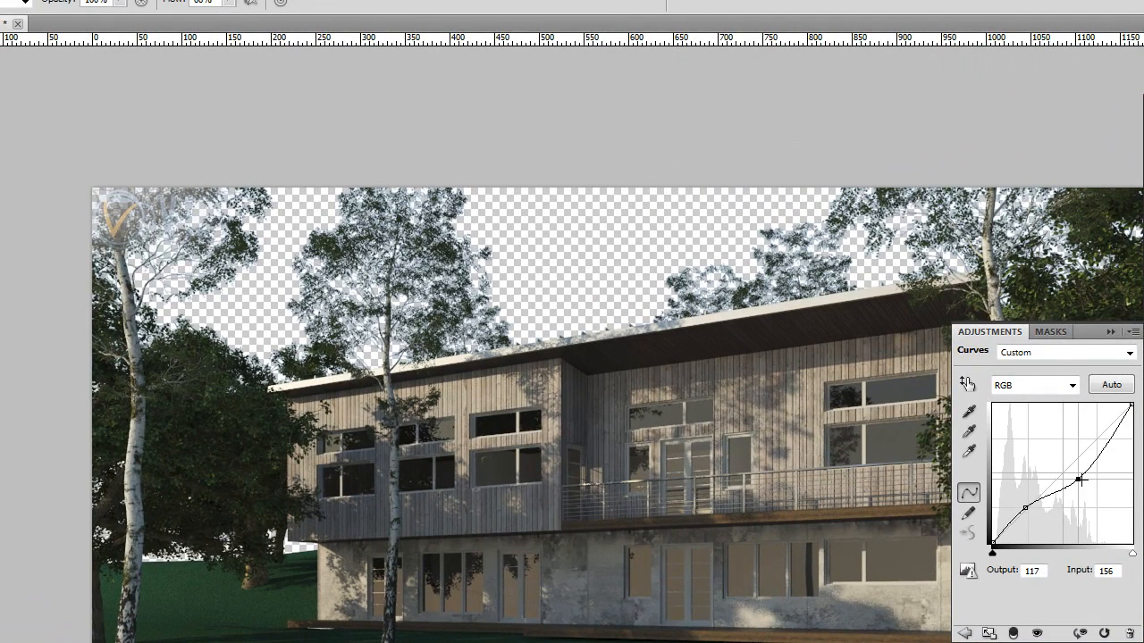
pyautogui.moveTo(1079, 480); pyautogui.dragTo(1058, 455)
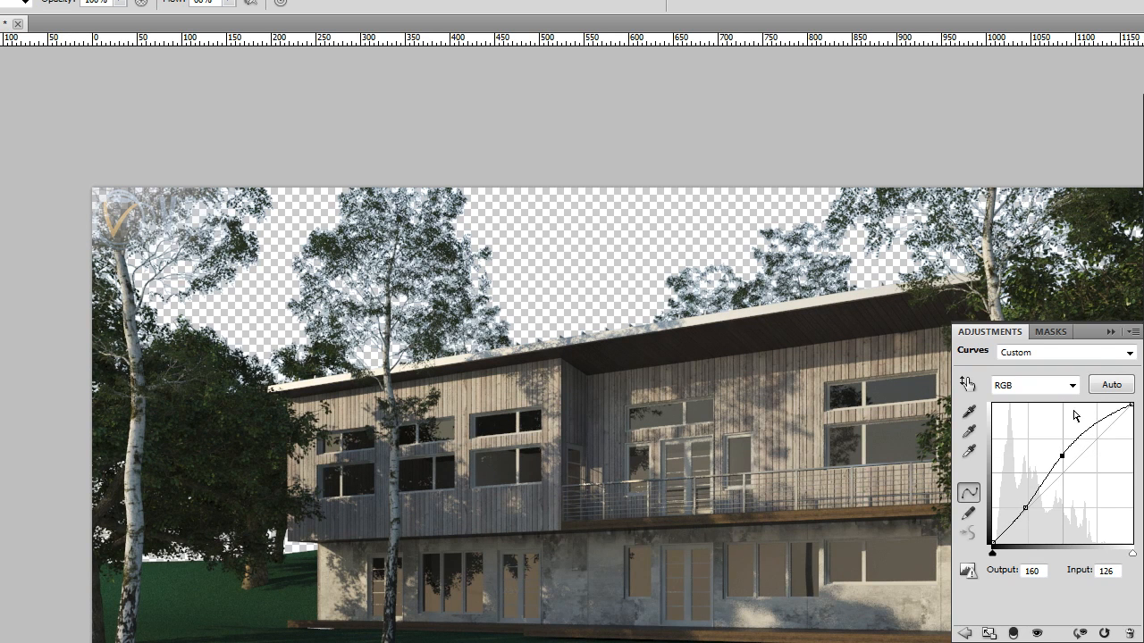
pyautogui.click(1110, 331)
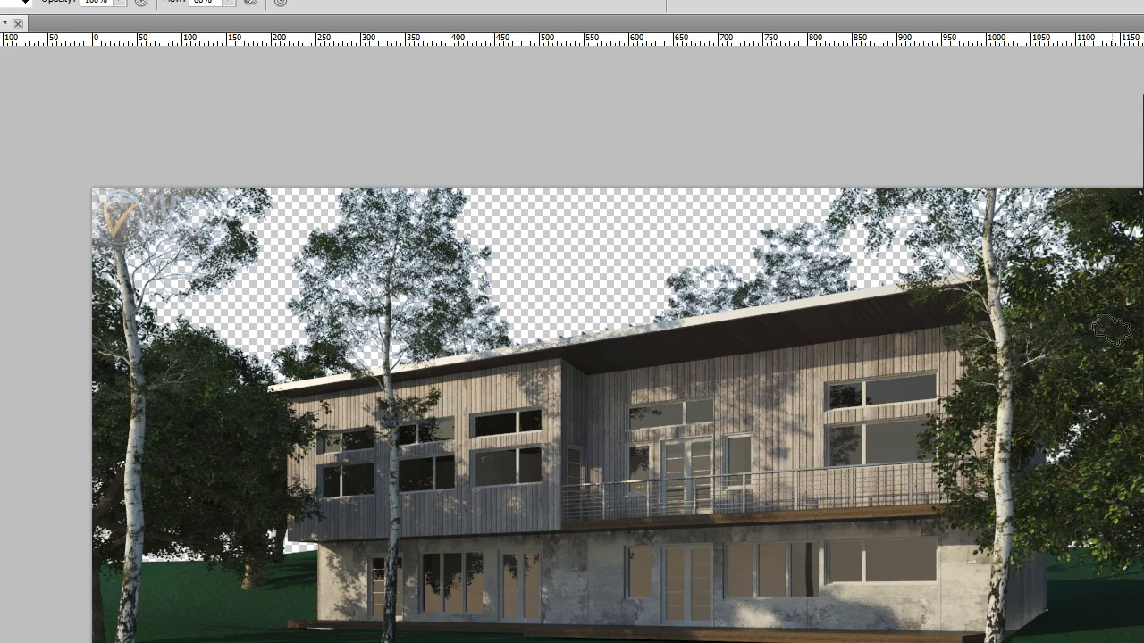